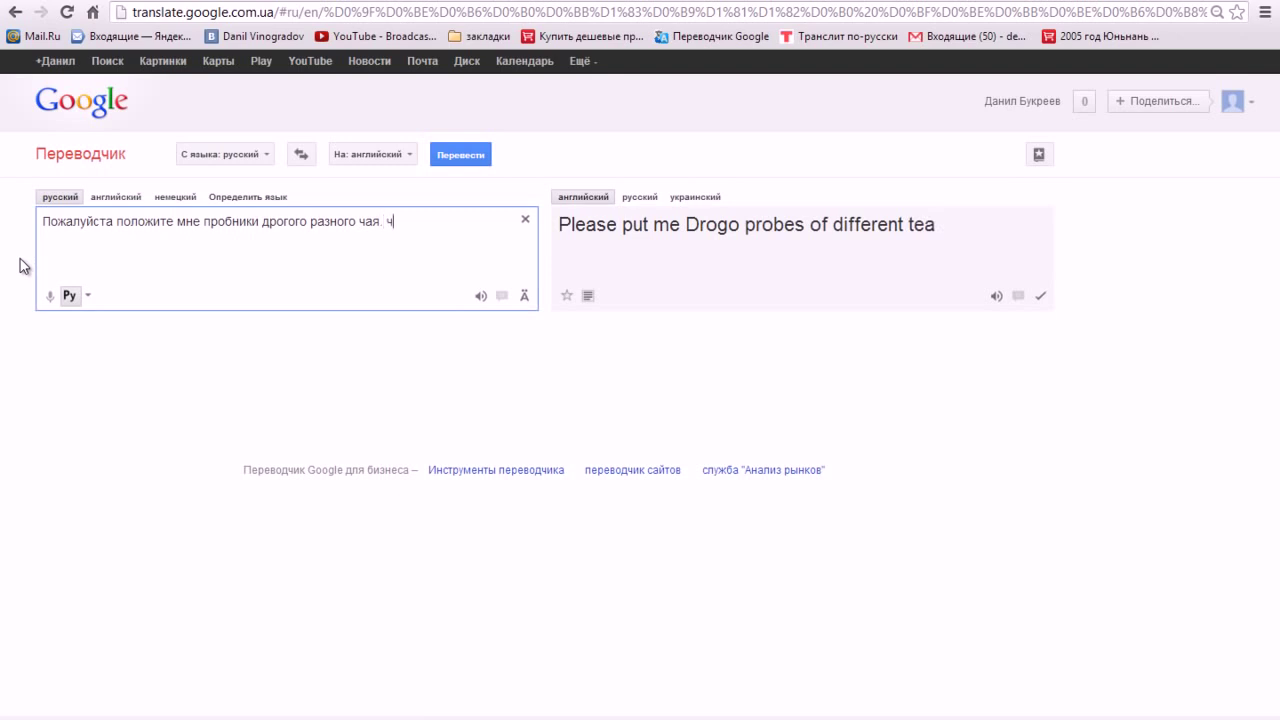
- Add 'спасибо' to the Russian tea-sample request, accept the spelling correction, and copy the English translation
type("ибо")
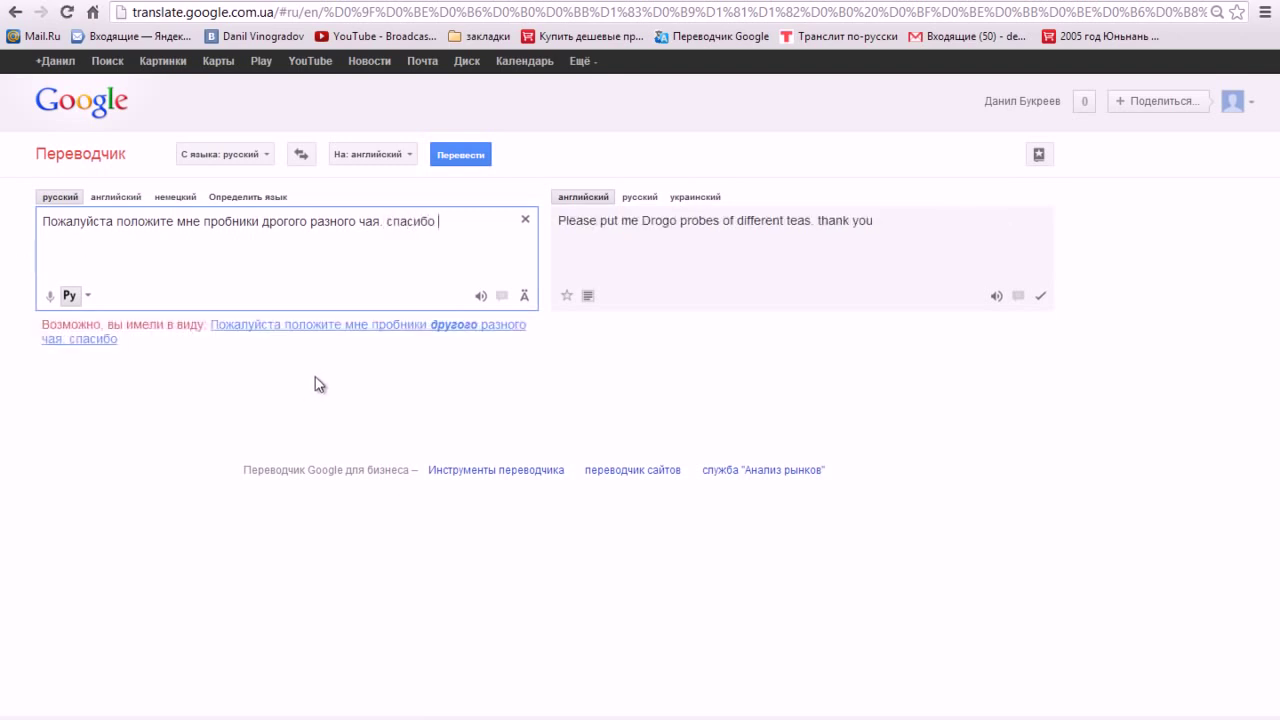
left_click(372, 327)
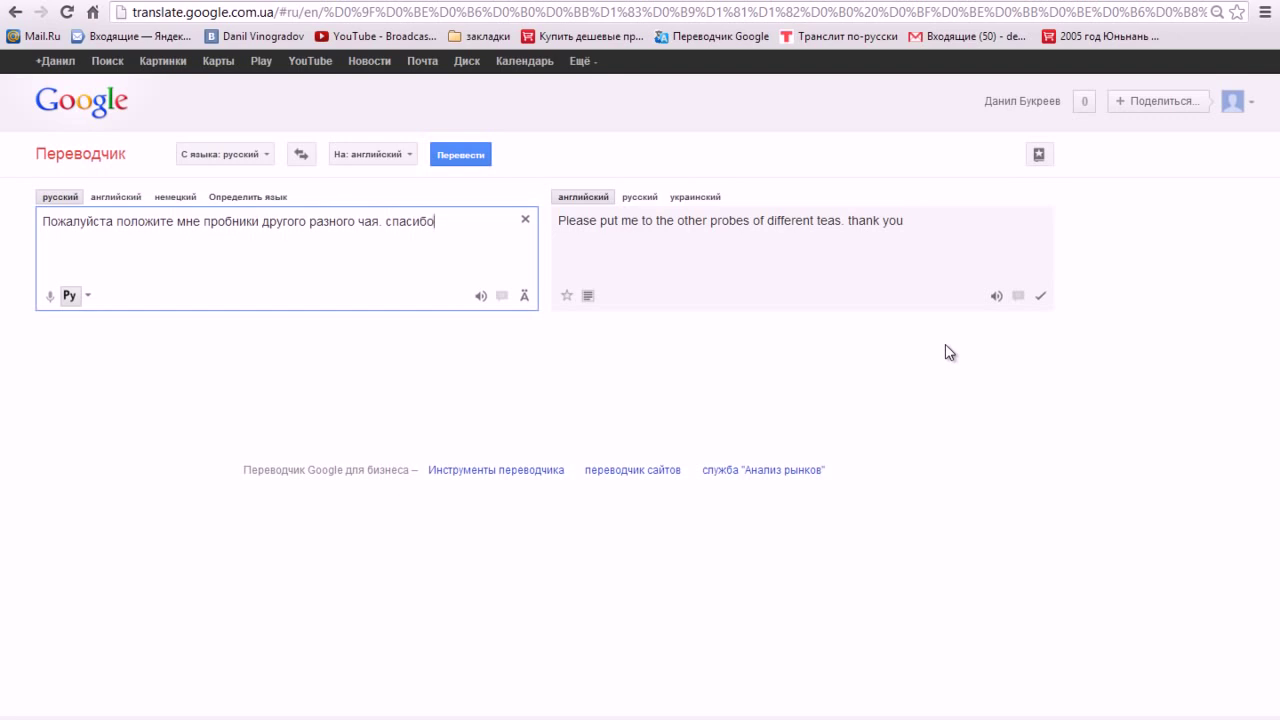
left_click_drag(905, 222, 558, 224)
right_click(572, 242)
left_click(600, 250)
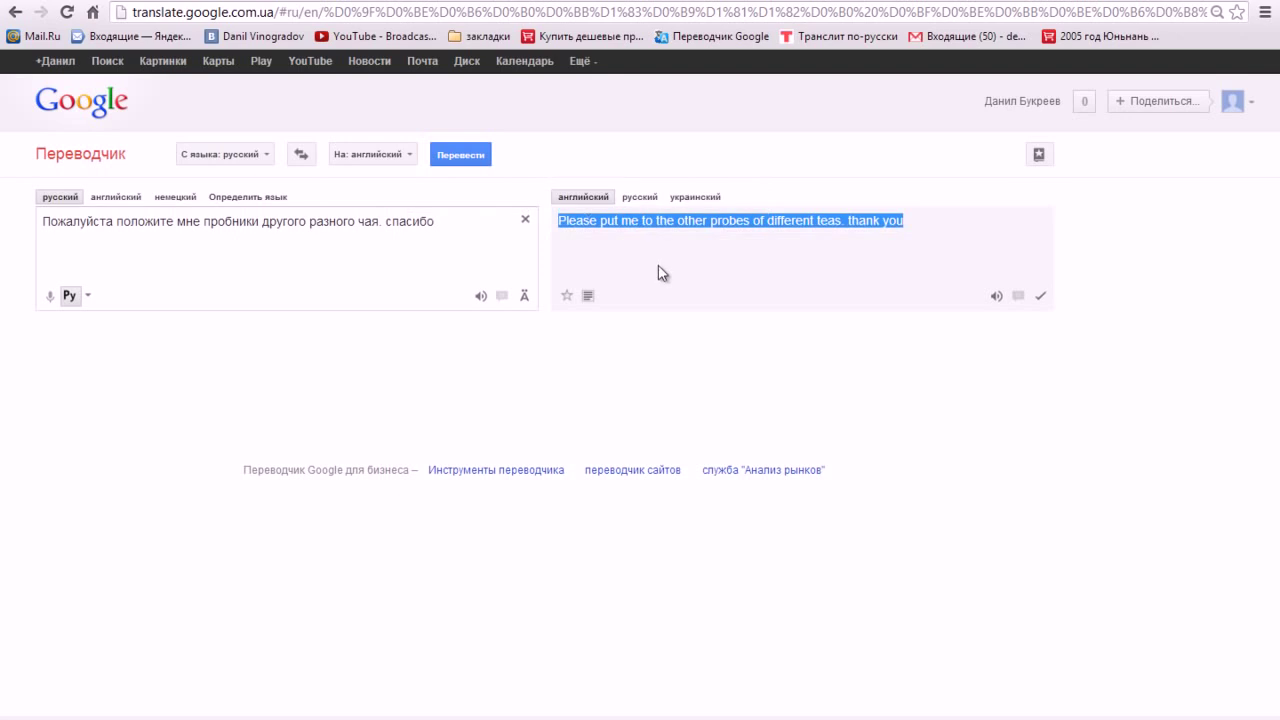
key("ctrl+Tab")
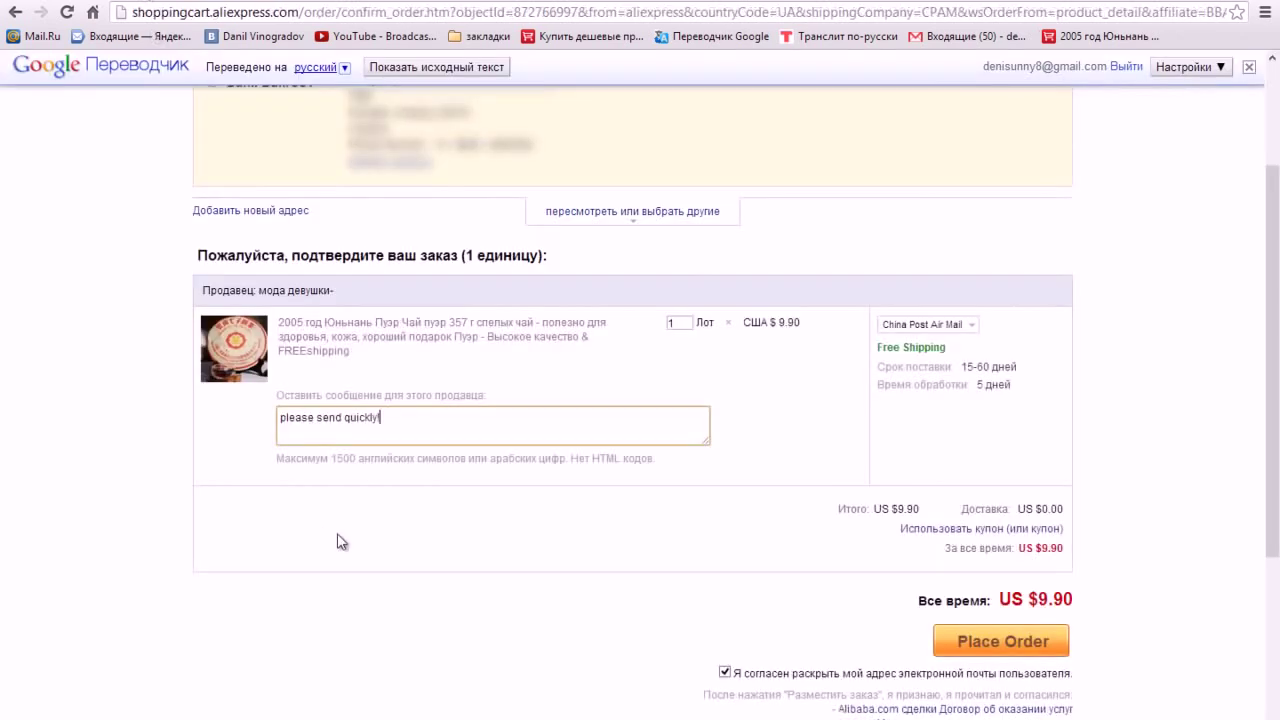
- Paste the English translation after 'please send quickly!' in the seller message and place the Puer tea order
left_click(443, 427)
right_click(443, 427)
left_click(516, 238)
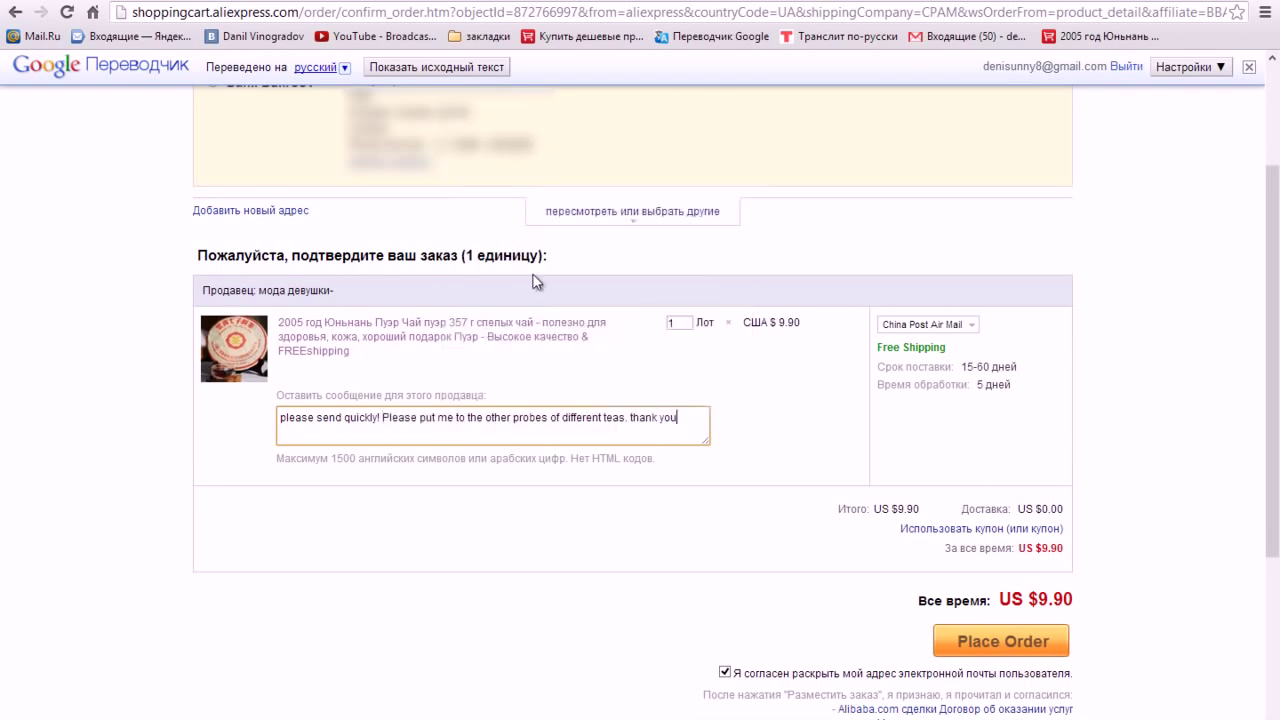
scroll(1148, 499, "up", 2)
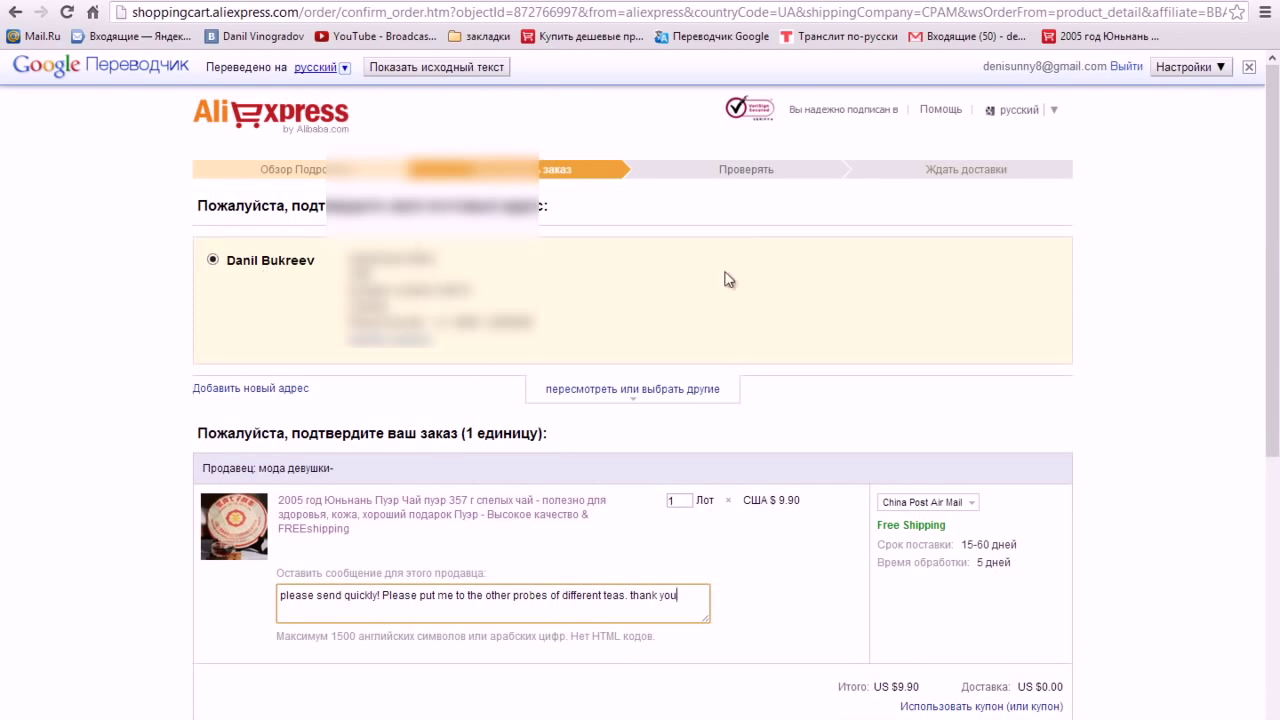
scroll(821, 492, "down", 1)
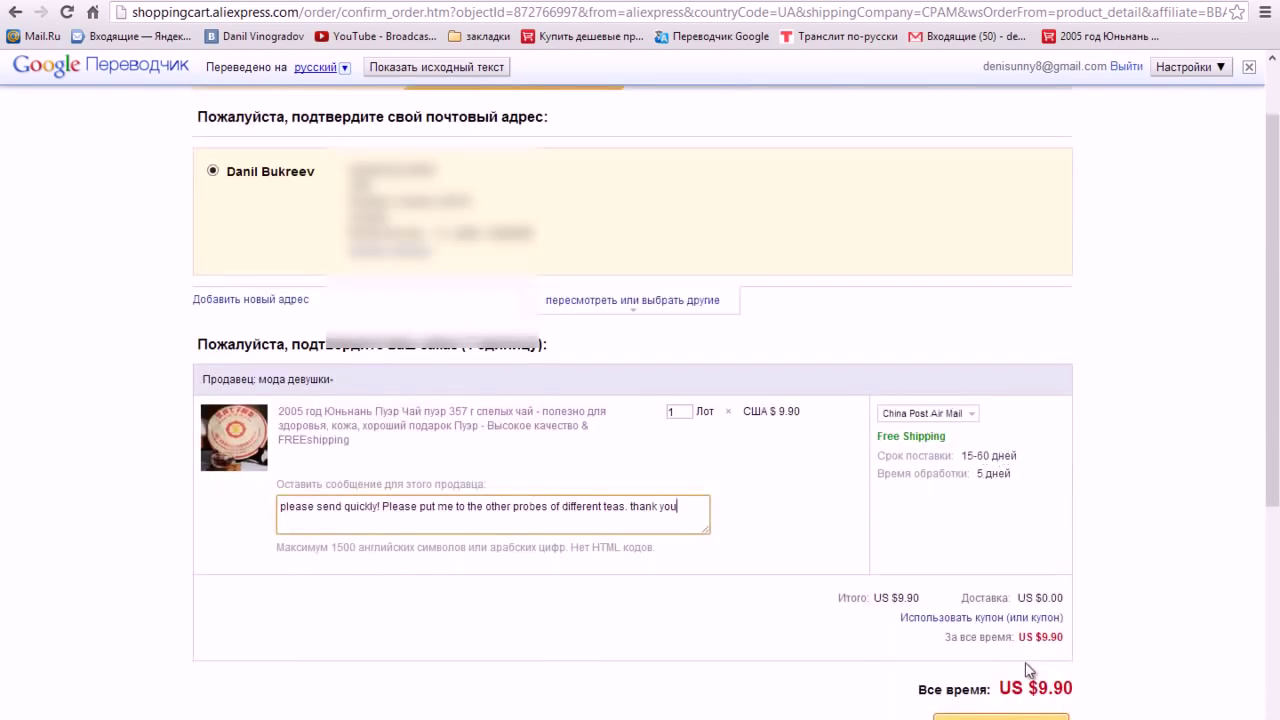
scroll(1030, 668, "down", 1)
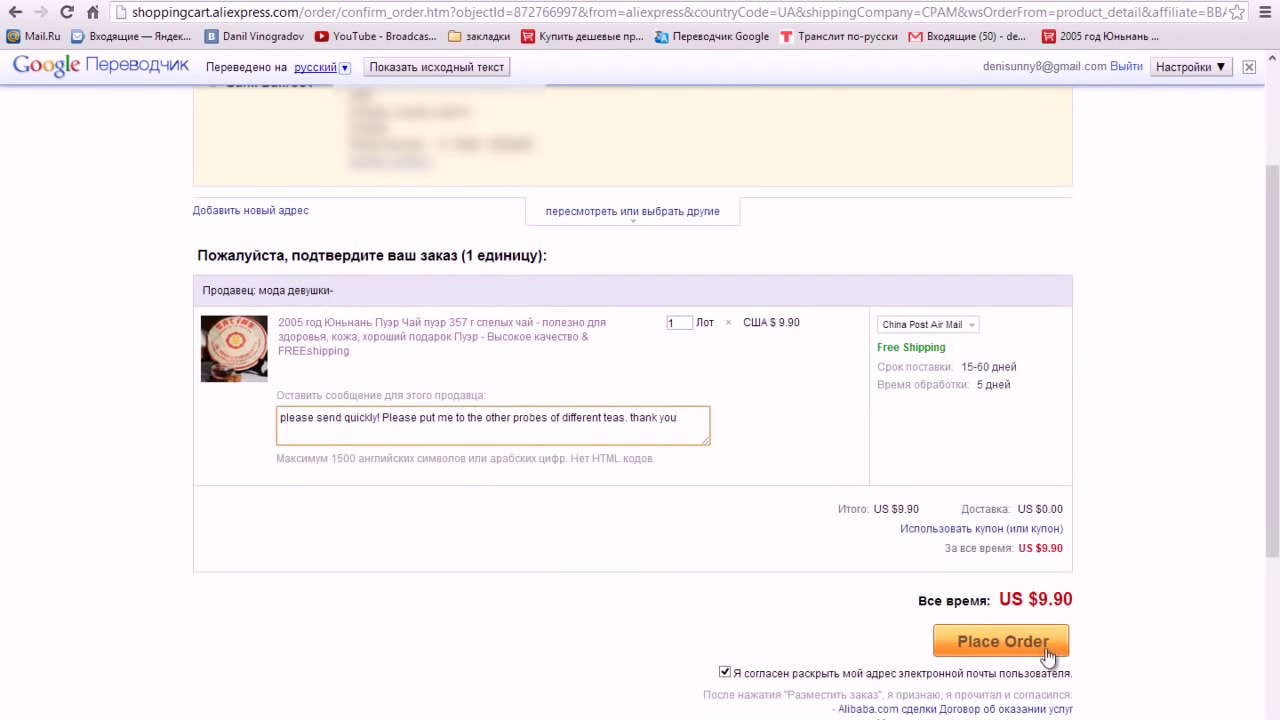
left_click(1048, 656)
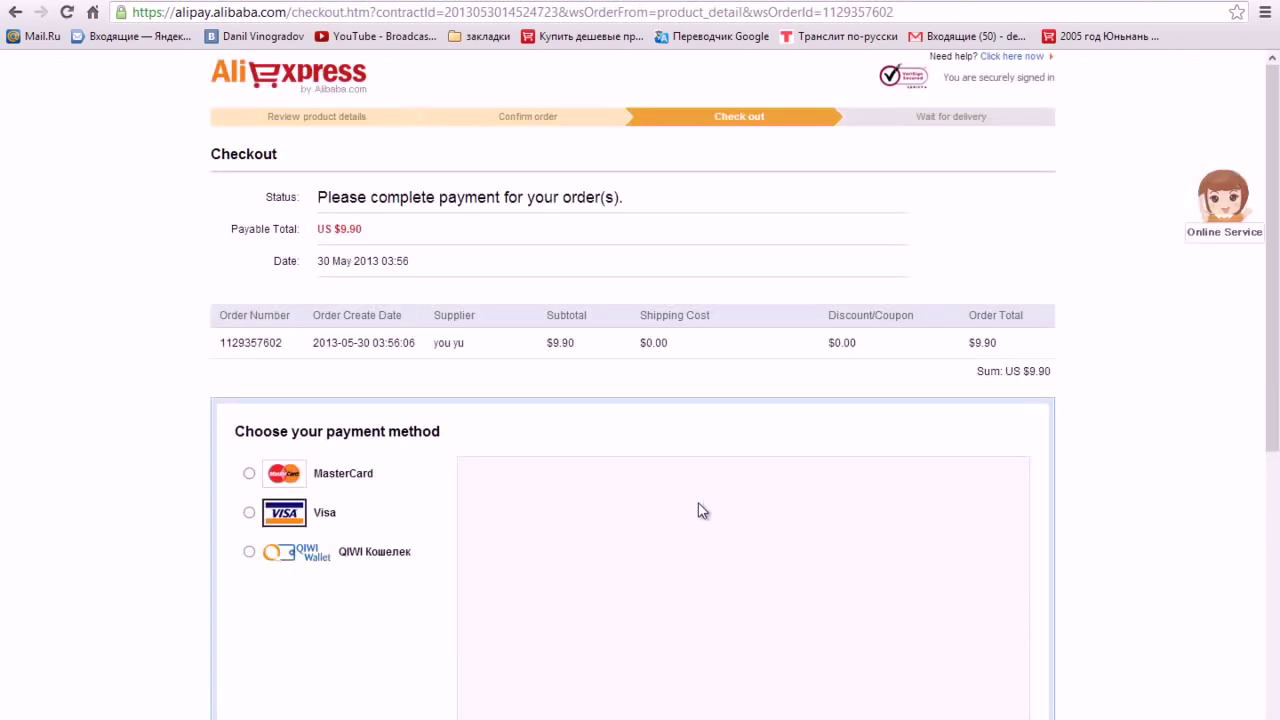
- Set Visa as the payment method for the US $9.90 order, after briefly trying MasterCard and QIWI
scroll(700, 510, "down", 1)
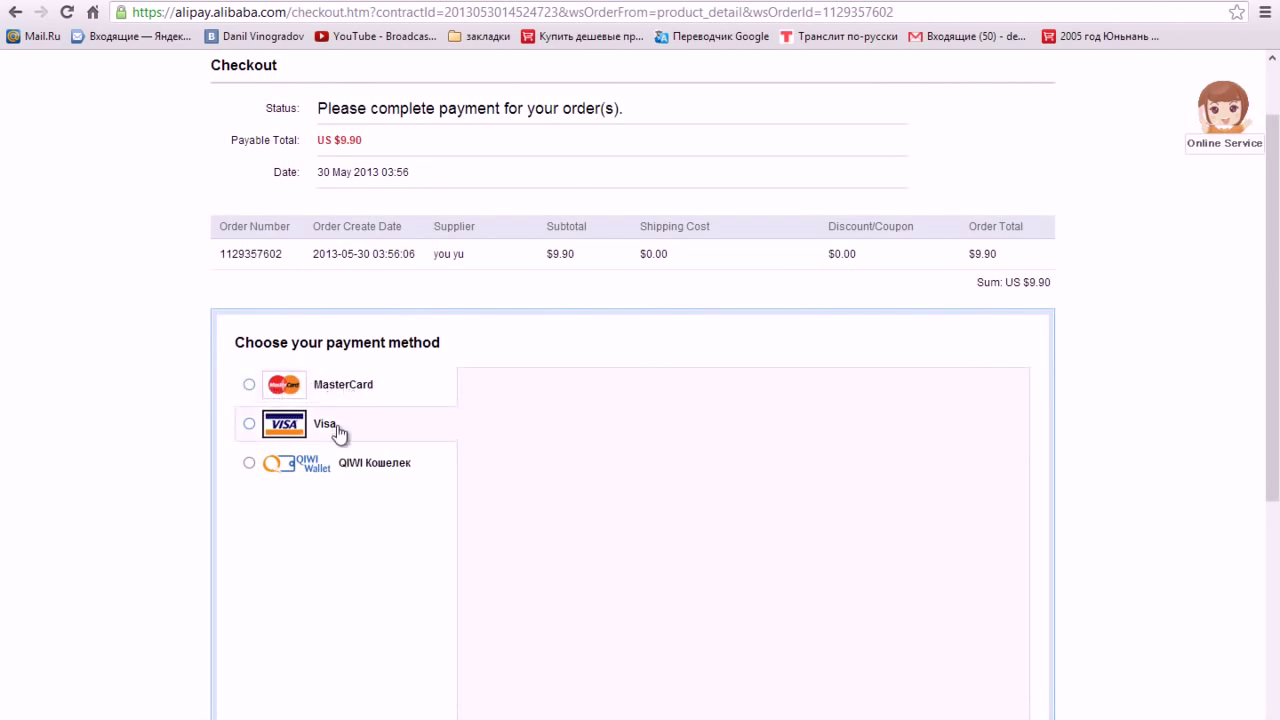
left_click(250, 385)
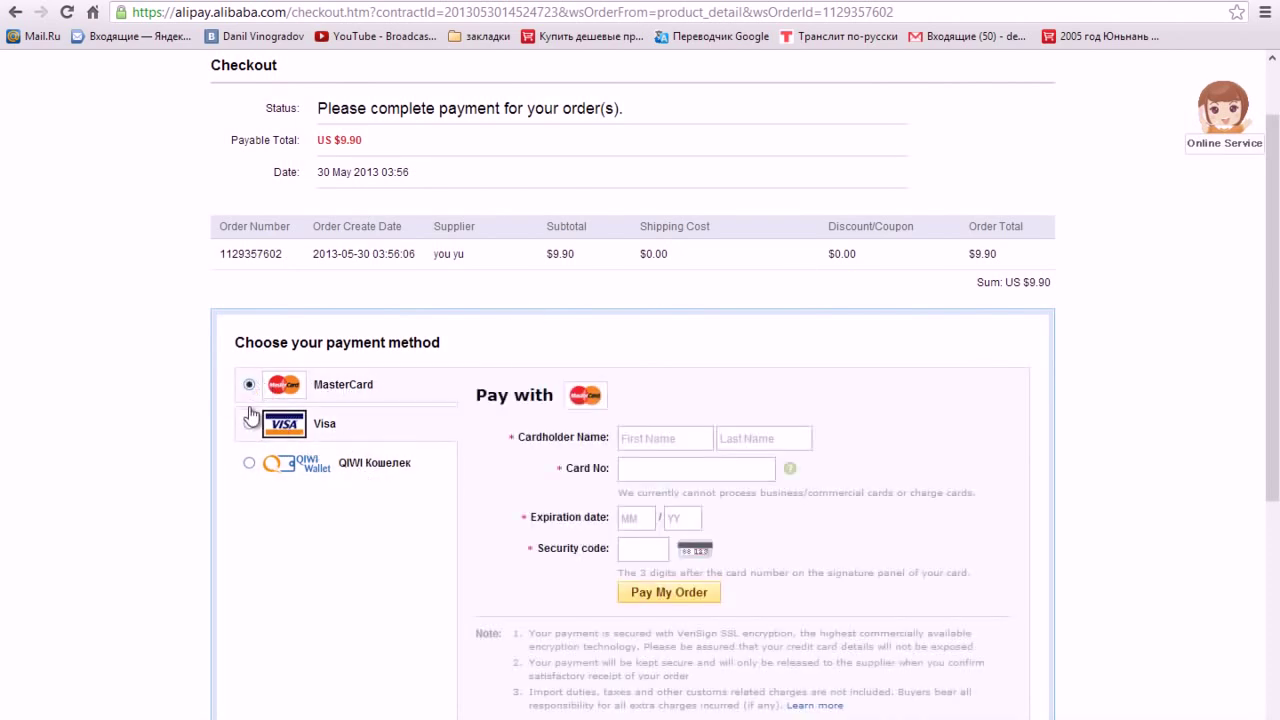
left_click(249, 424)
left_click(250, 463)
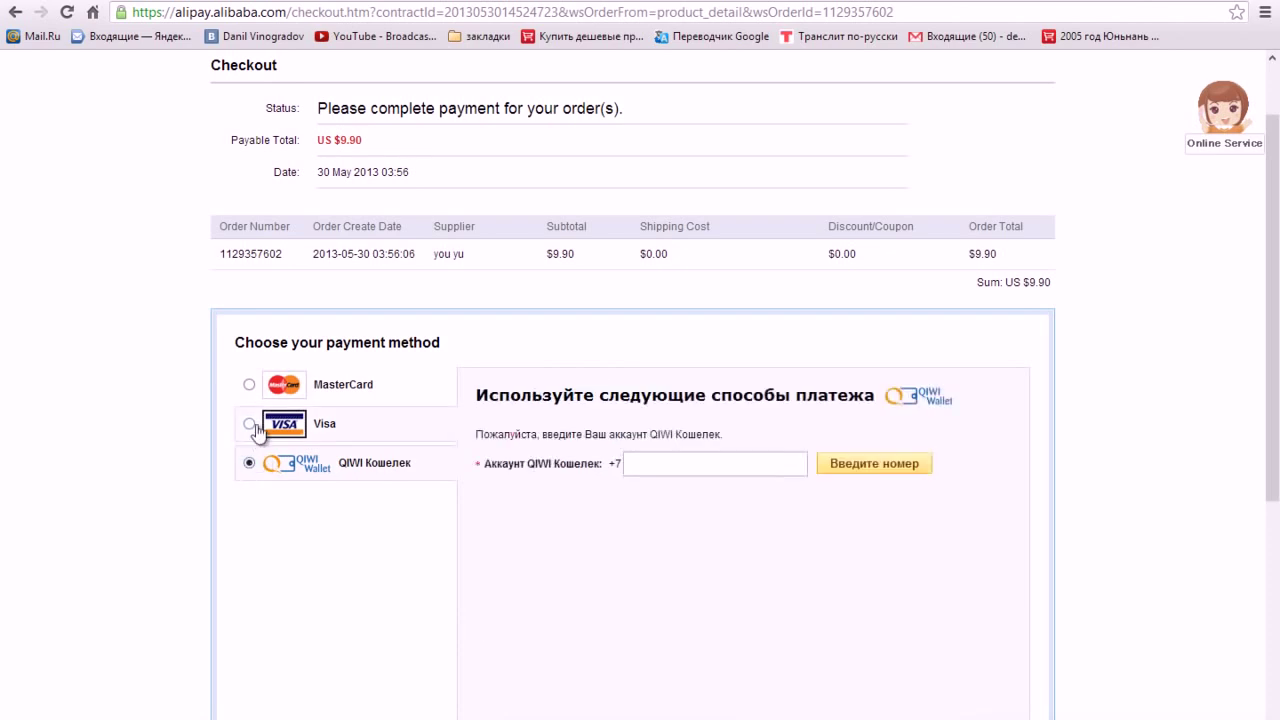
left_click(250, 426)
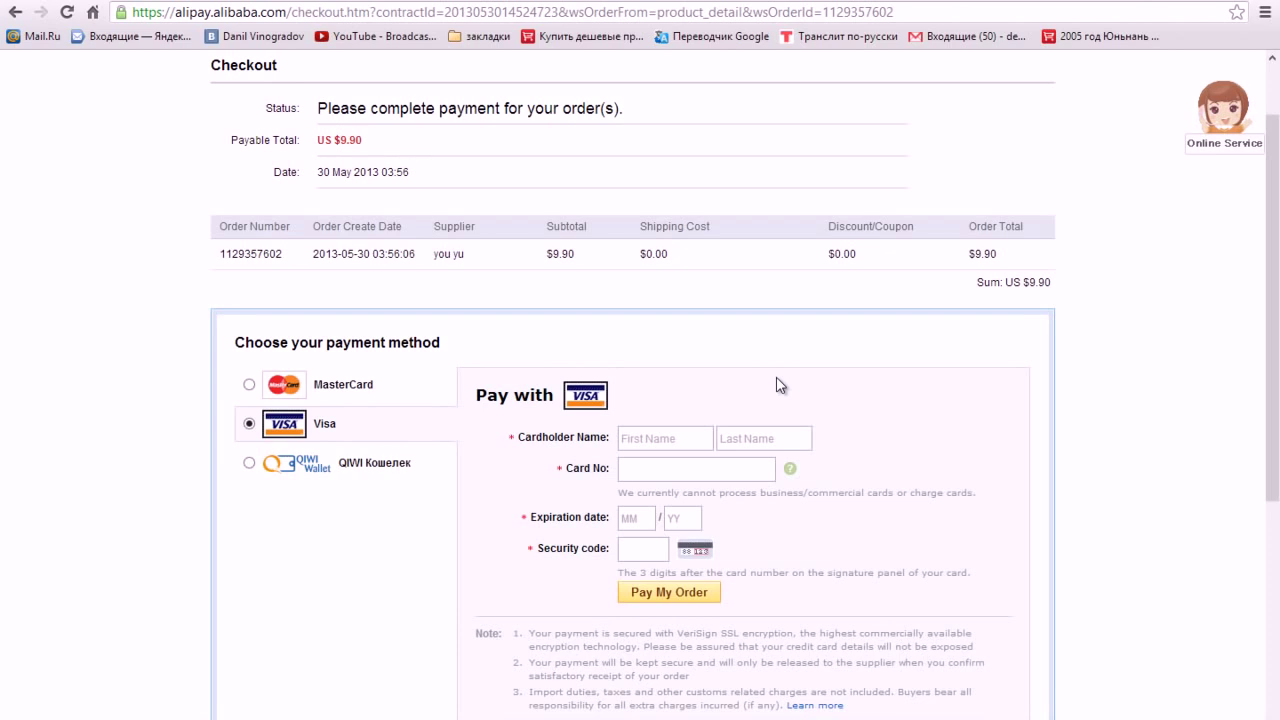
- Enter the cardholder's first and last name on the Visa payment form
left_click(700, 438)
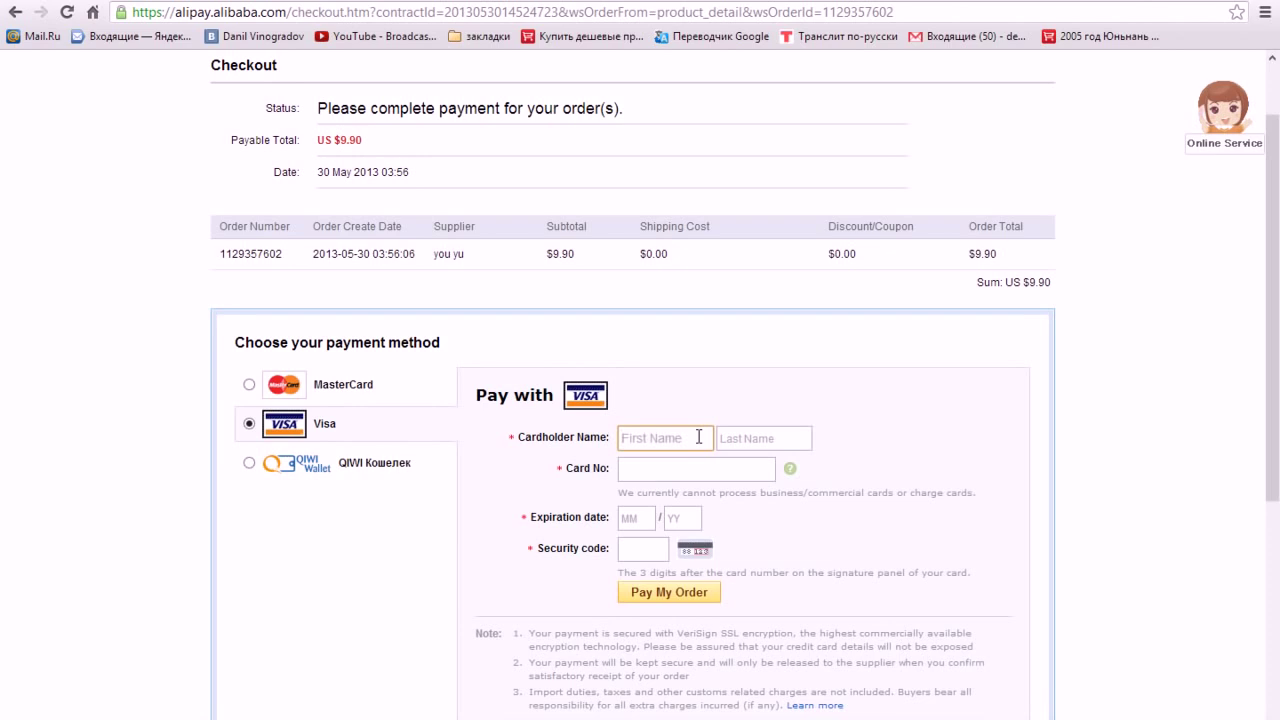
key("Tab")
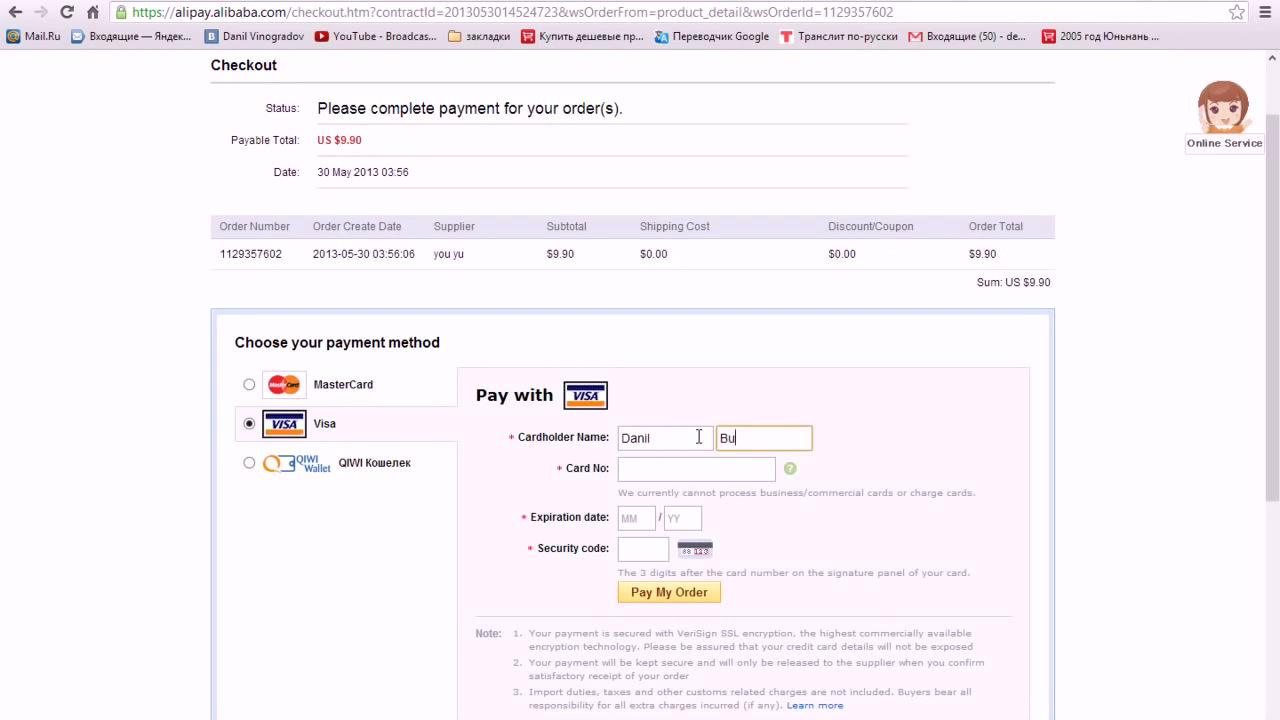
- Enter the card number and the card's expiry month and year
key("Tab")
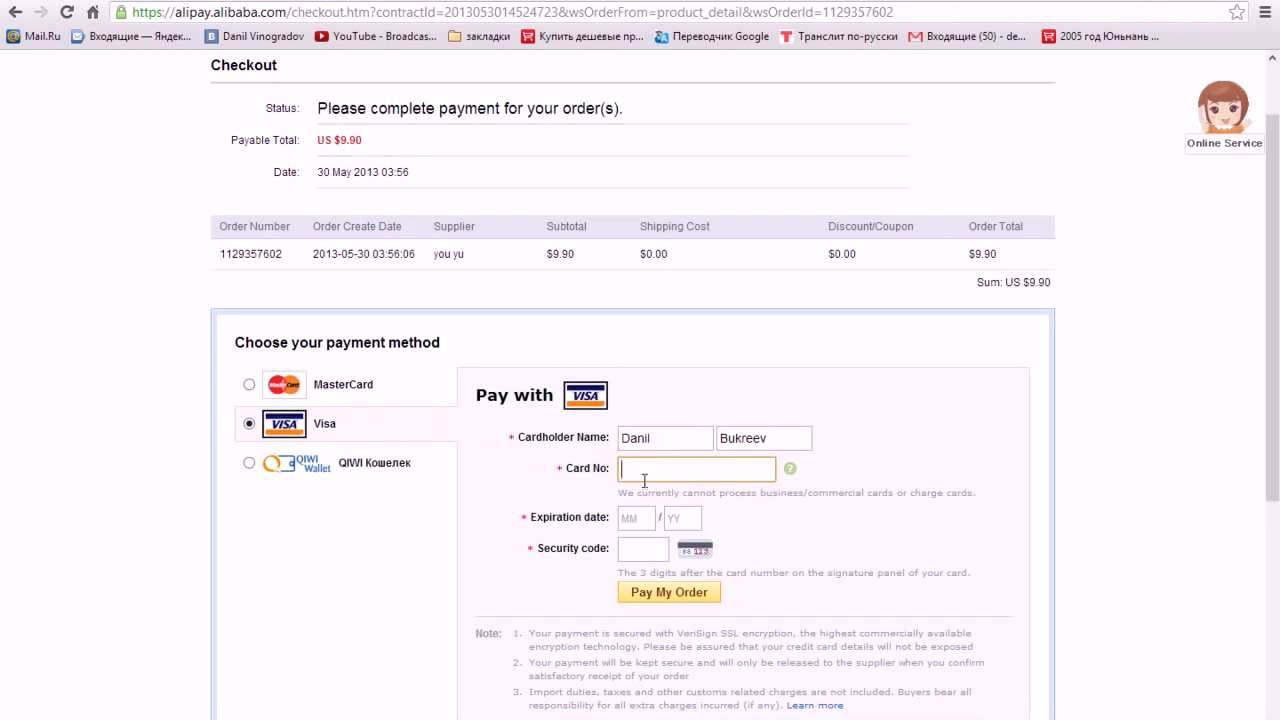
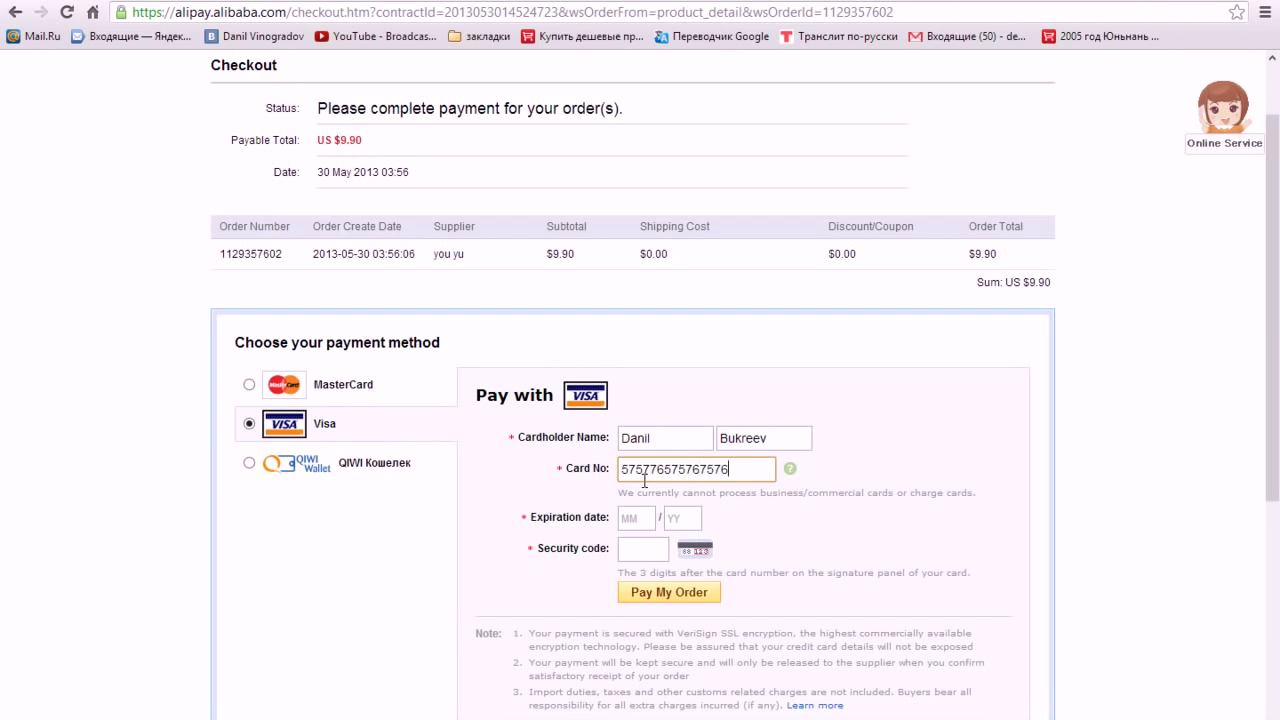
left_click(645, 518)
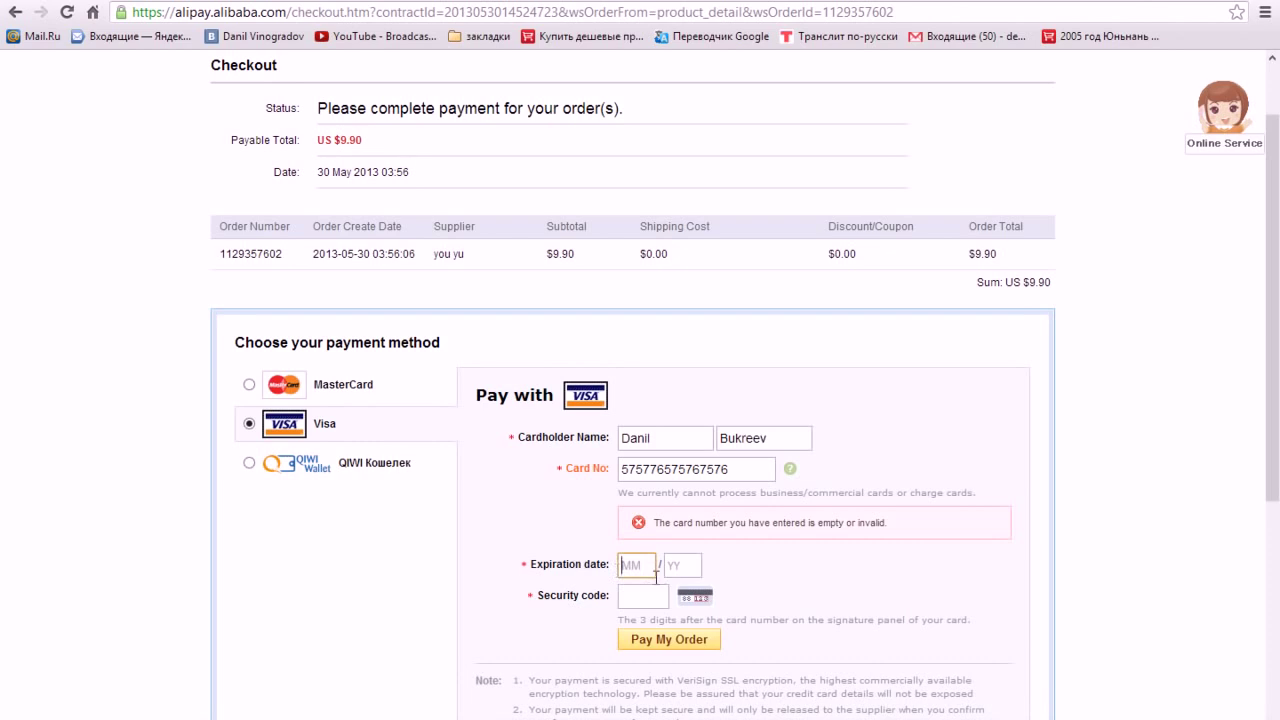
type("03")
key("Tab")
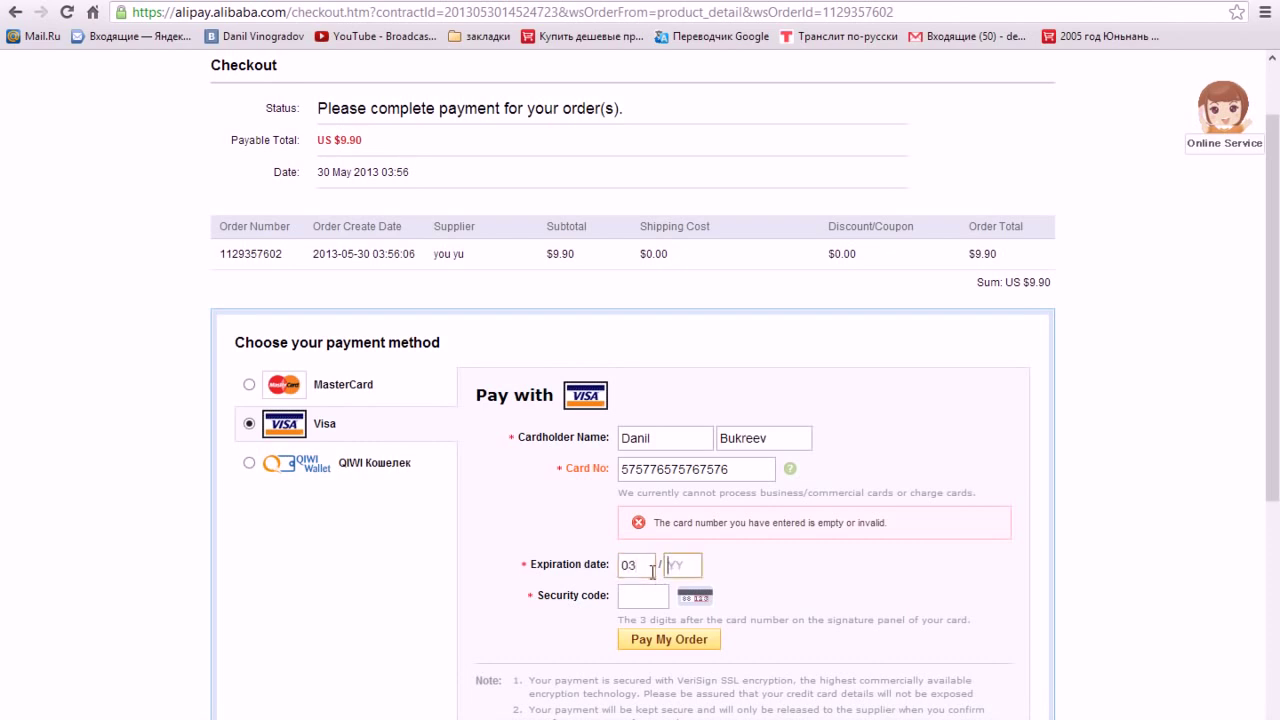
type("17")
left_click(661, 598)
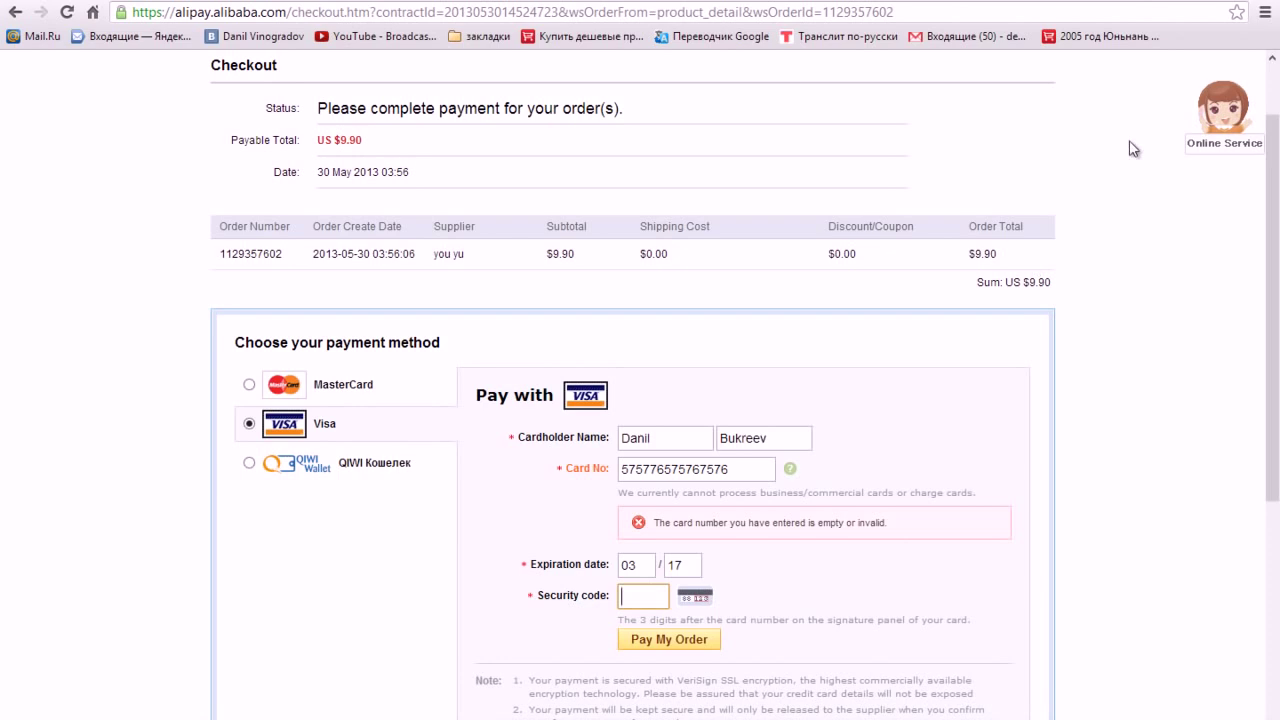
- Translate the checkout page into Russian with 'Перевести на русский' and review the payment confirmation
right_click(1069, 77)
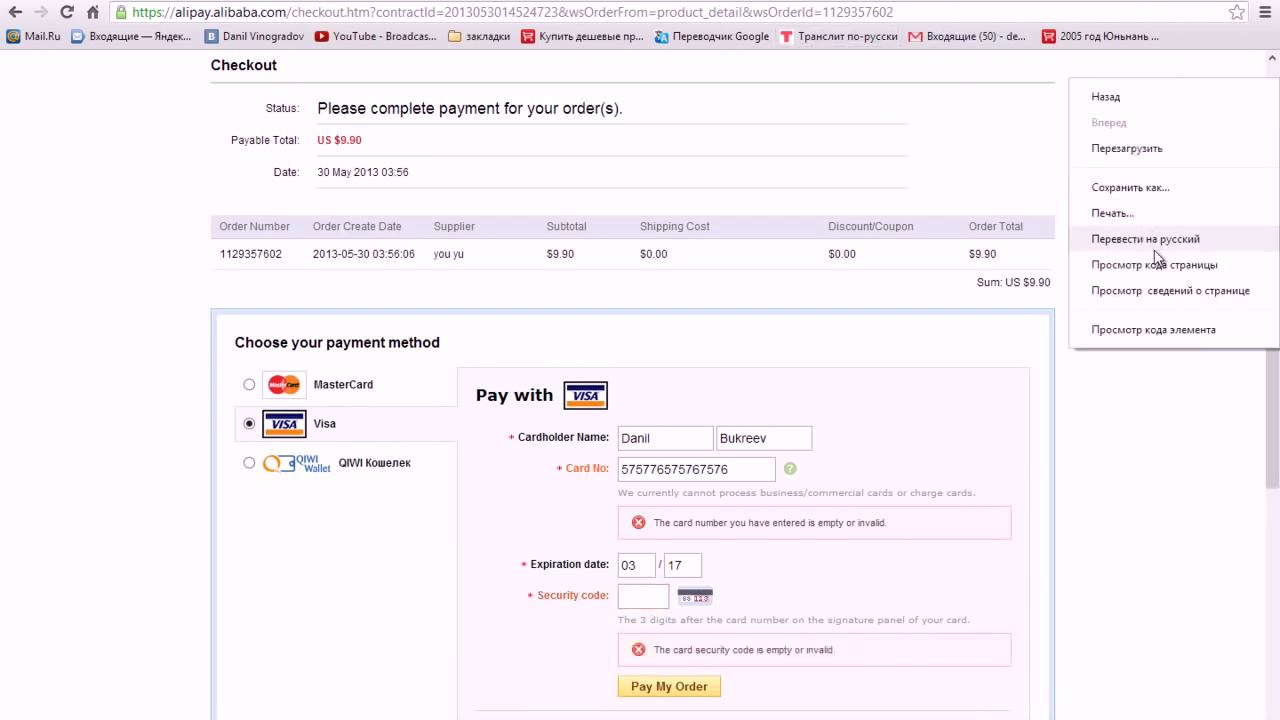
left_click(1154, 250)
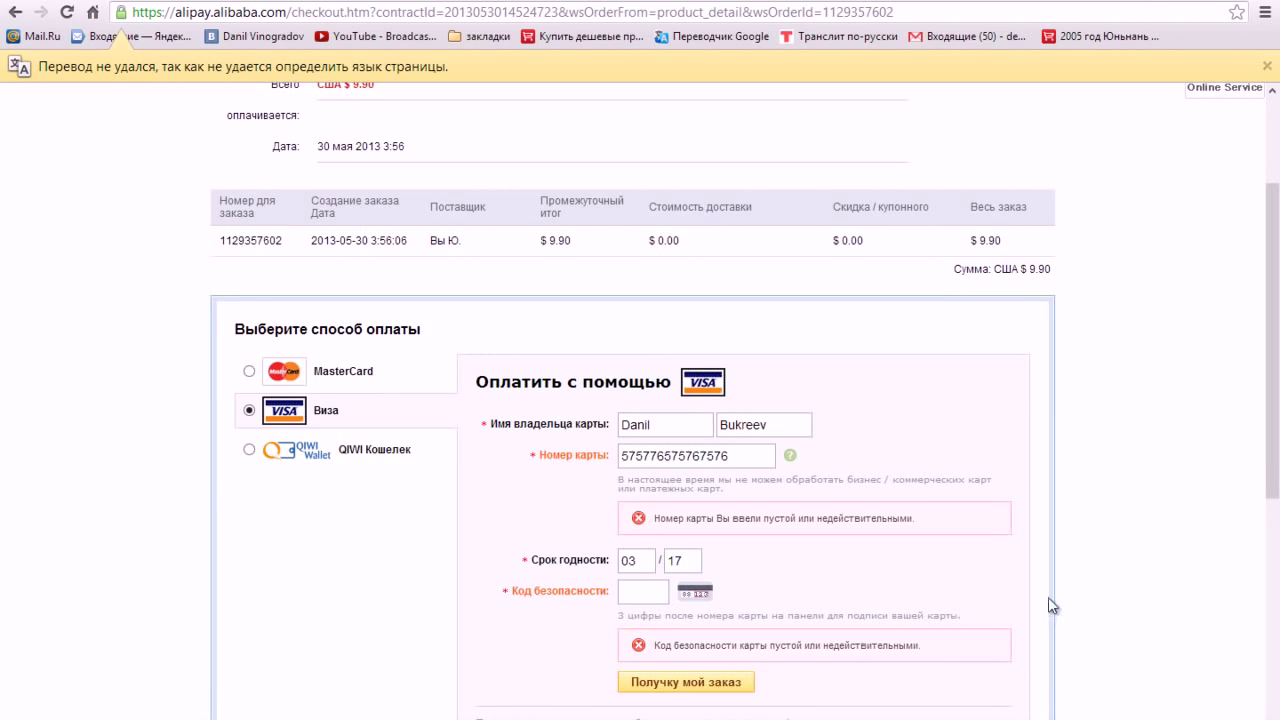
scroll(1055, 560, "up", 2)
scroll(1051, 530, "down", 2)
scroll(1060, 521, "down", 1)
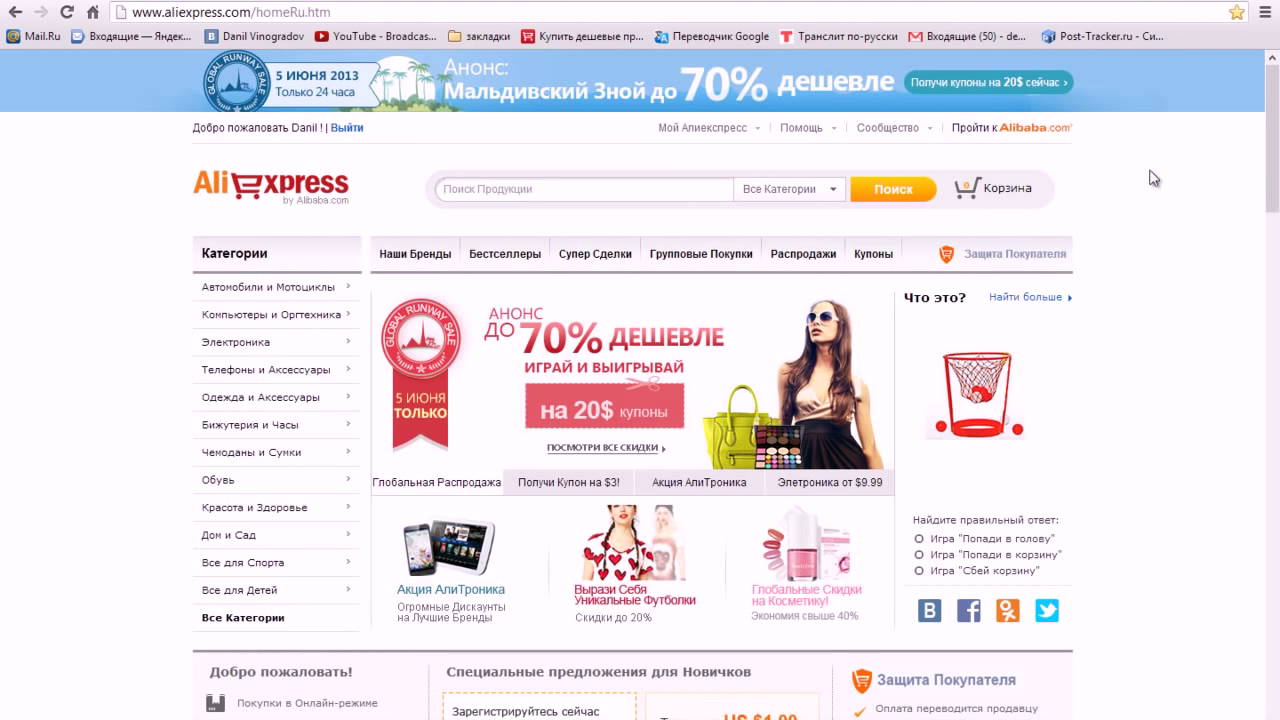
- Open My Orders and scroll through the Russian-translated order list
mouse_move(700, 129)
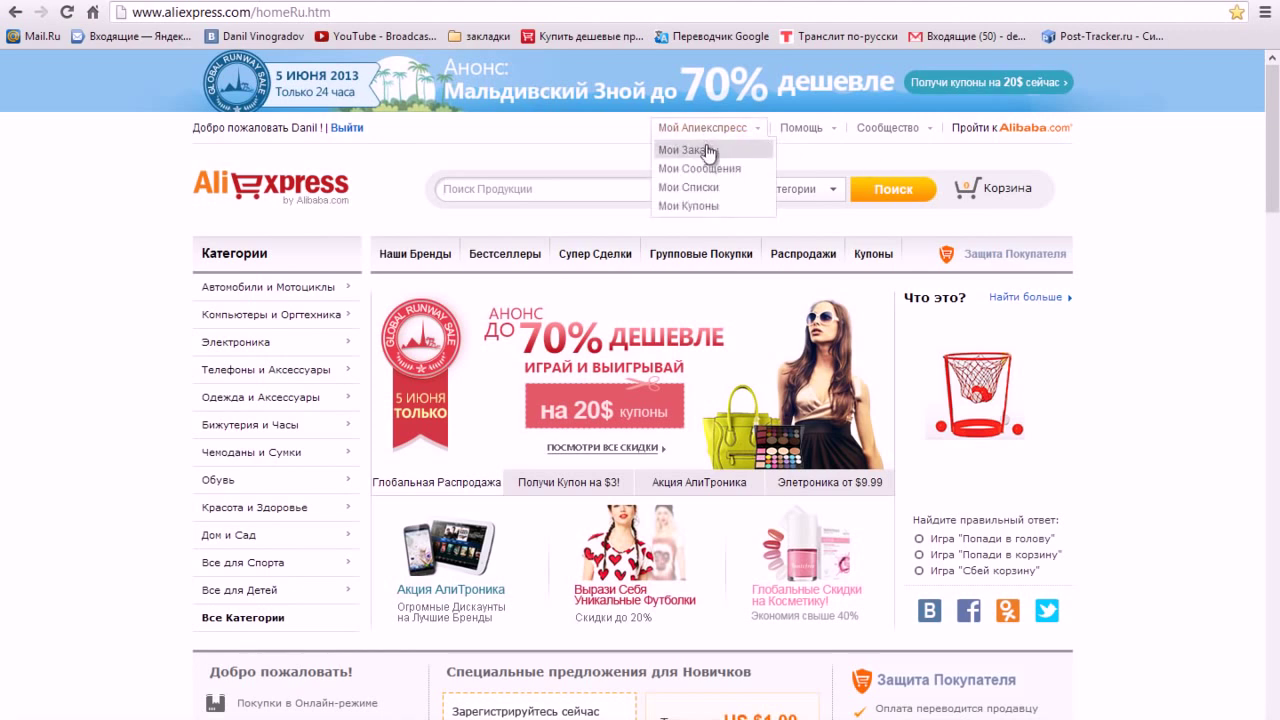
left_click(707, 152)
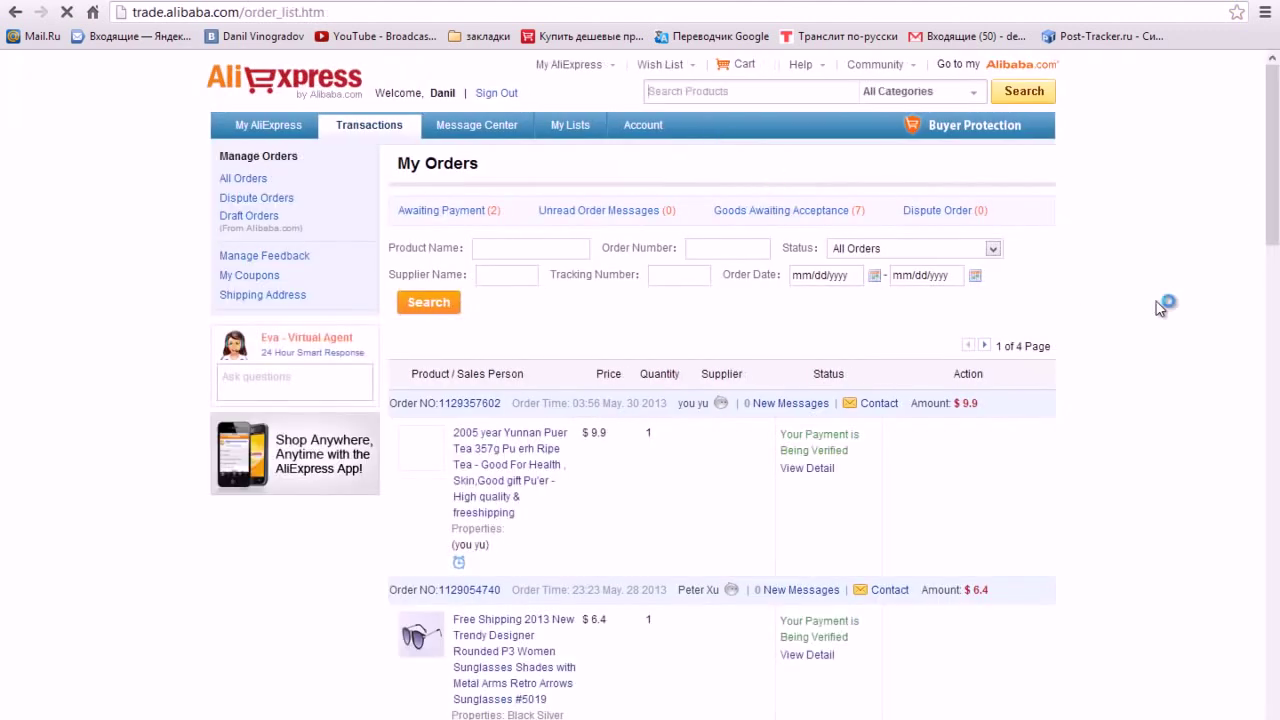
scroll(1160, 307, "down", 10)
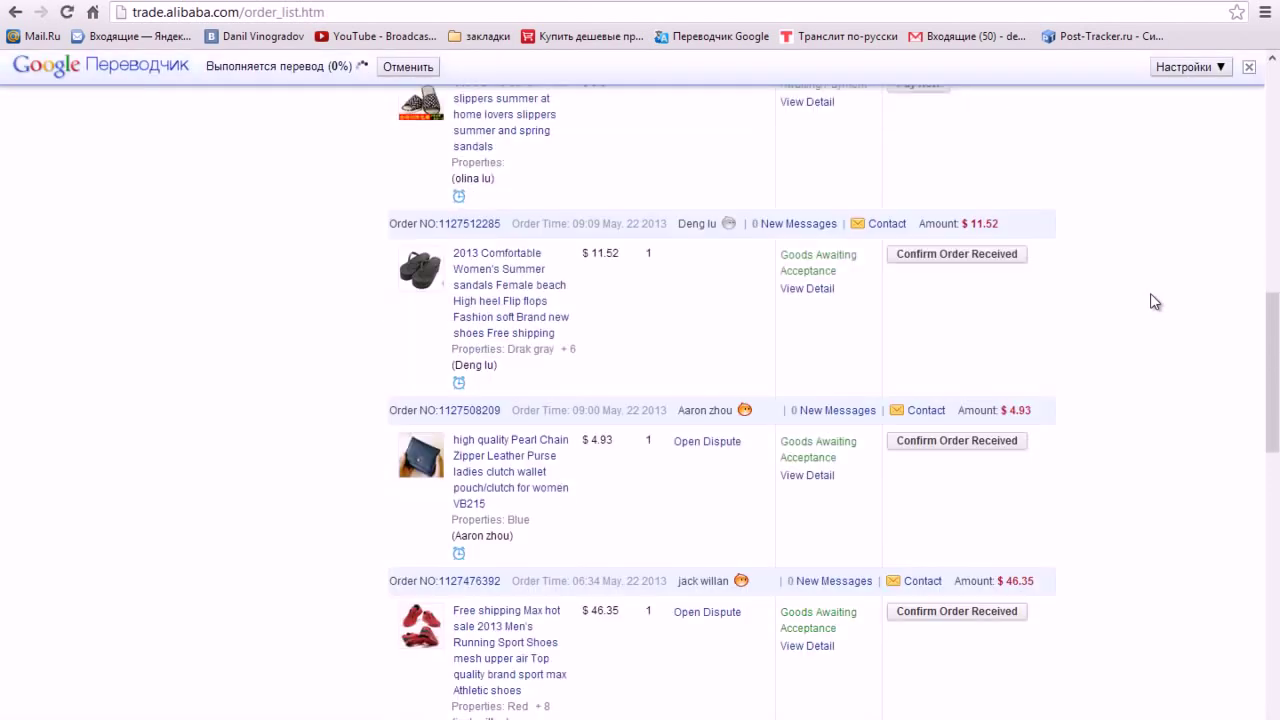
scroll(1155, 302, "down", 4)
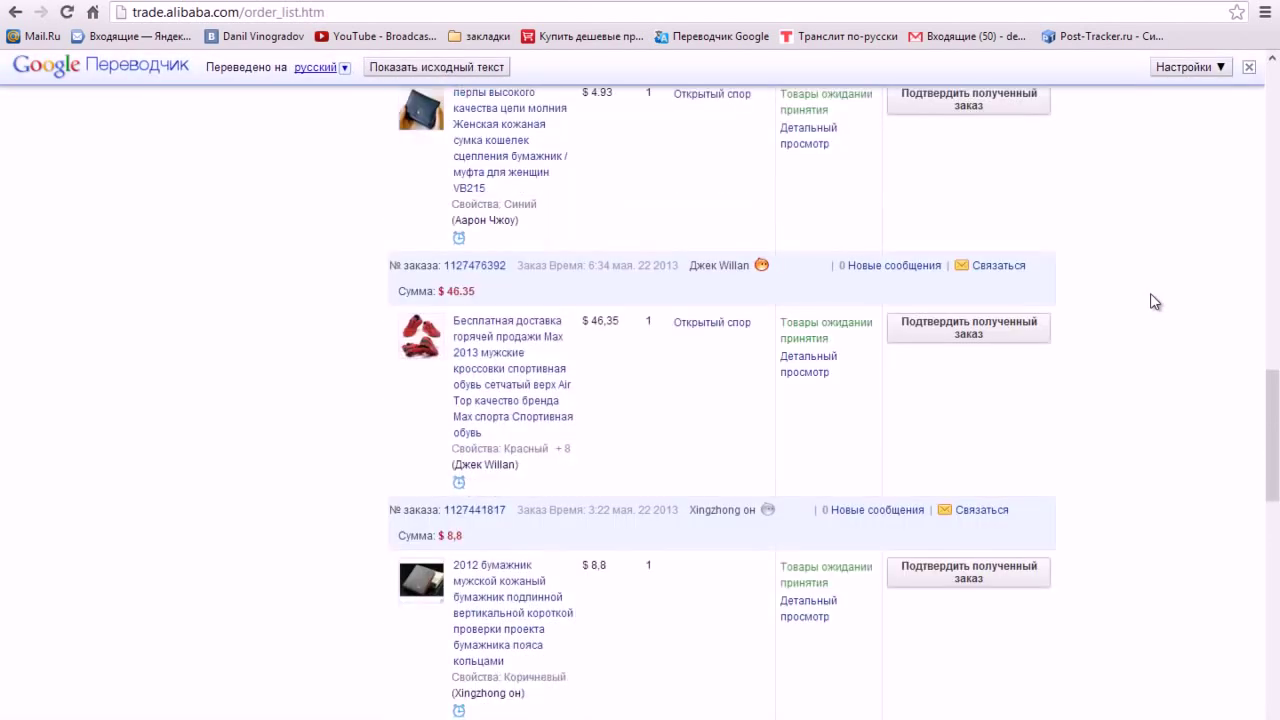
scroll(1153, 302, "down", 1)
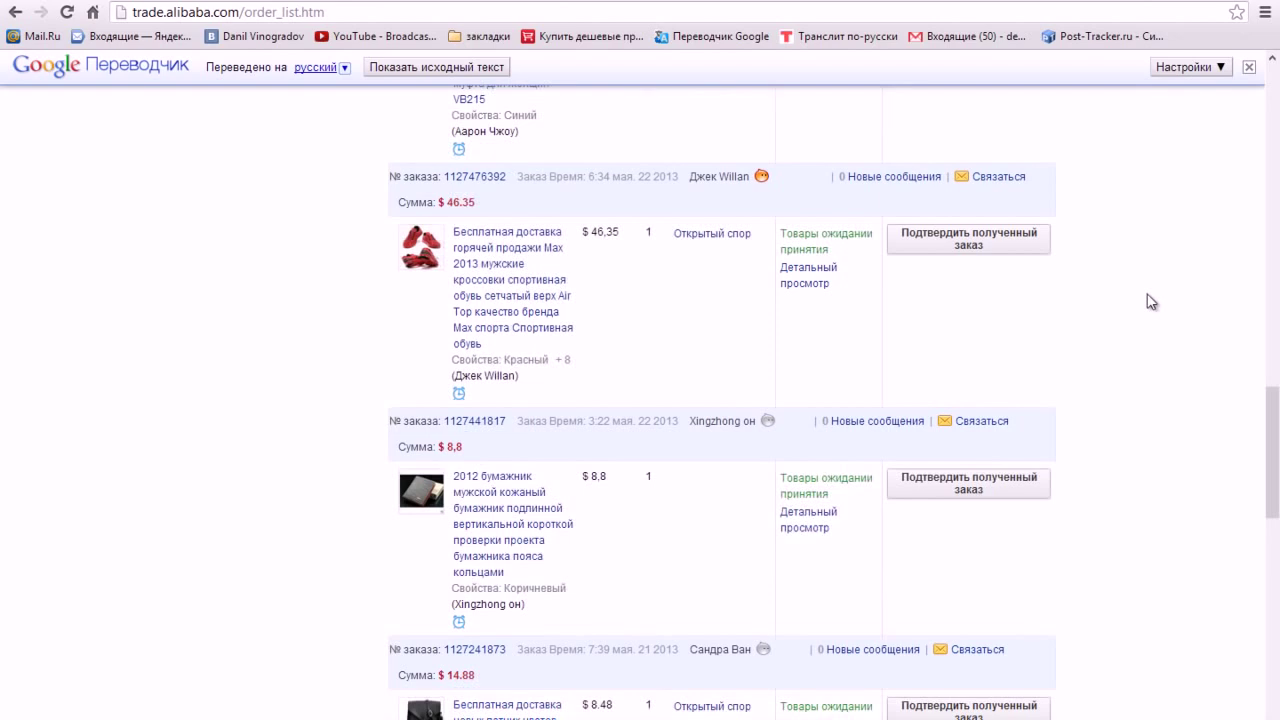
scroll(1151, 302, "down", 8)
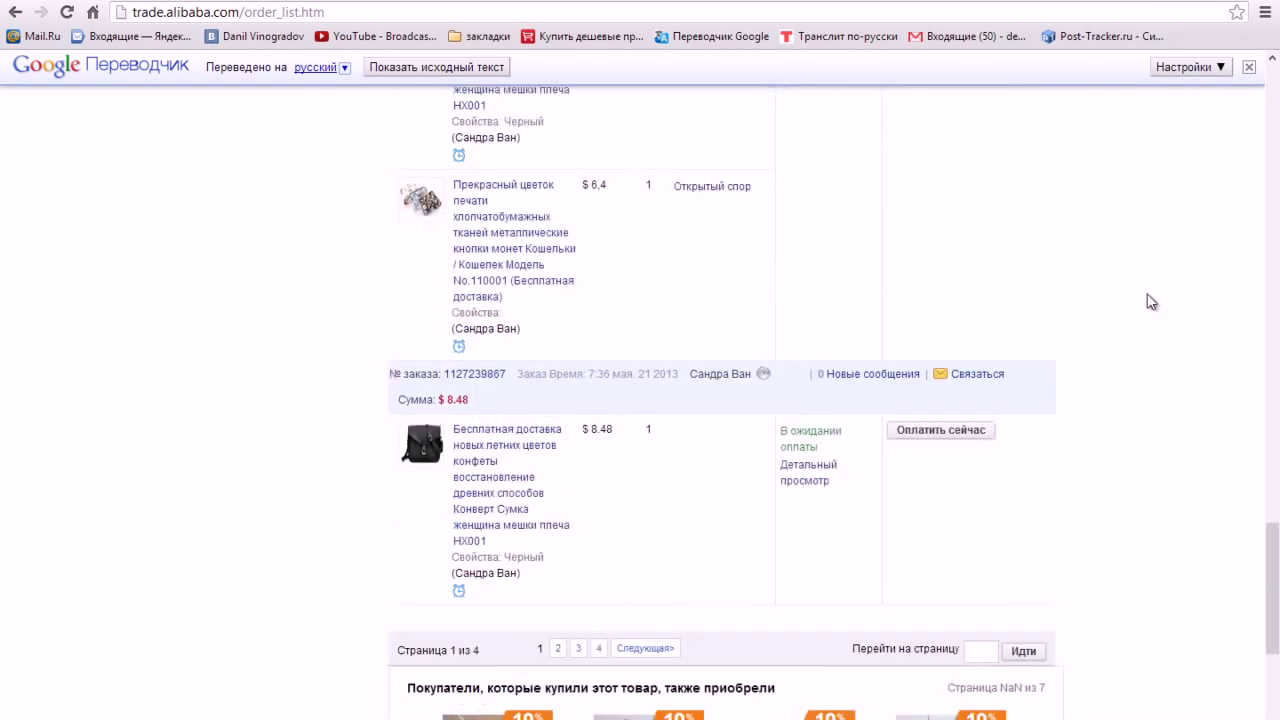
scroll(1151, 302, "up", 8)
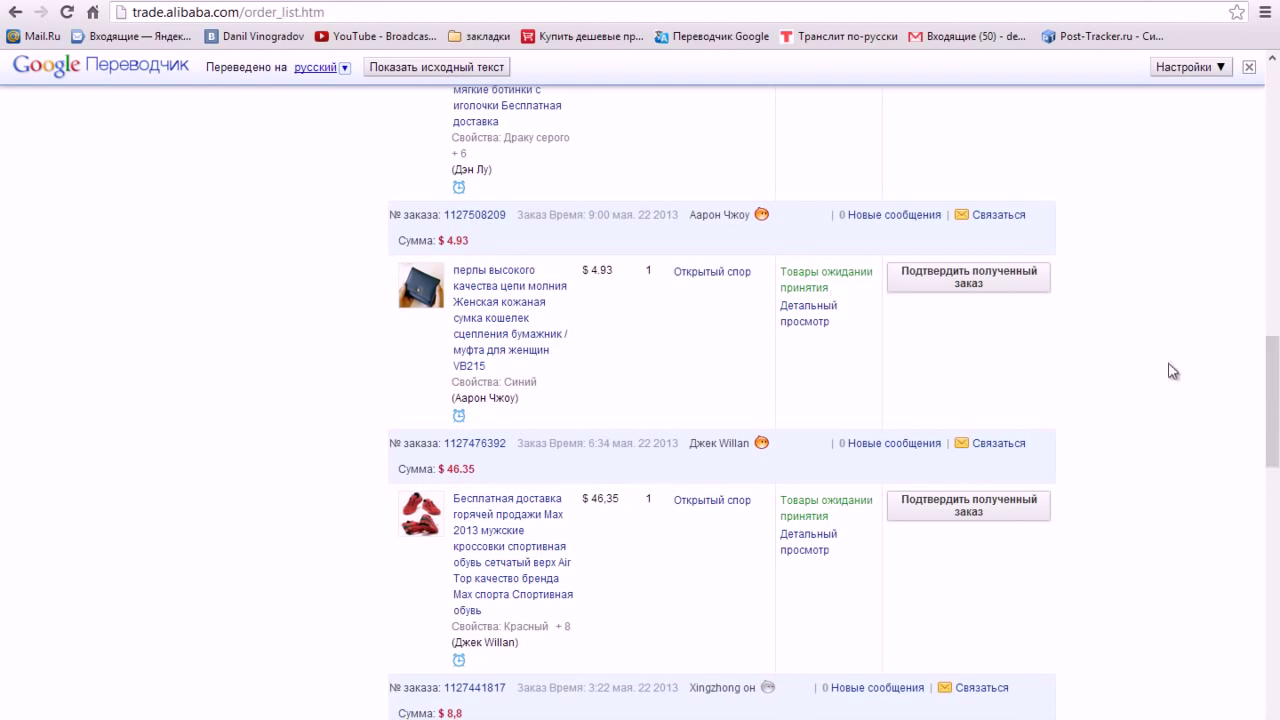
scroll(1172, 371, "up", 15)
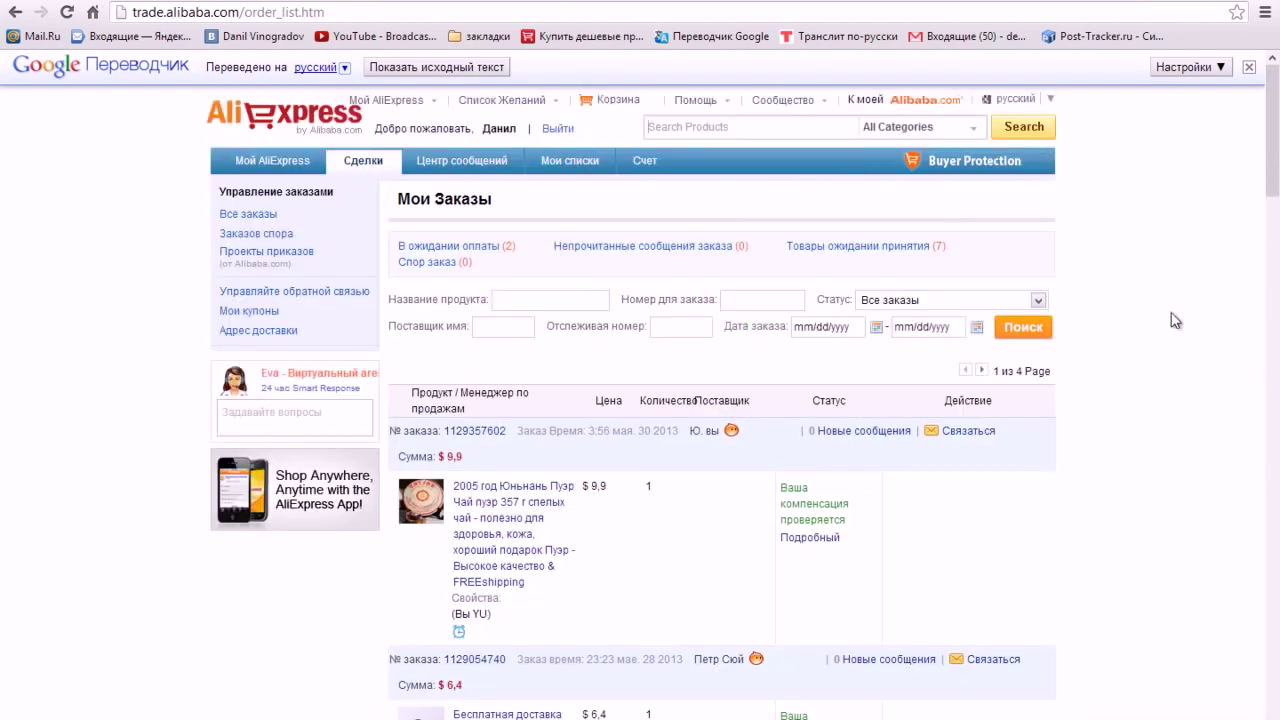
- Show the order list in its original English and scroll down to the $9.9 Puer tea order
left_click(472, 67)
scroll(1140, 366, "down", 2)
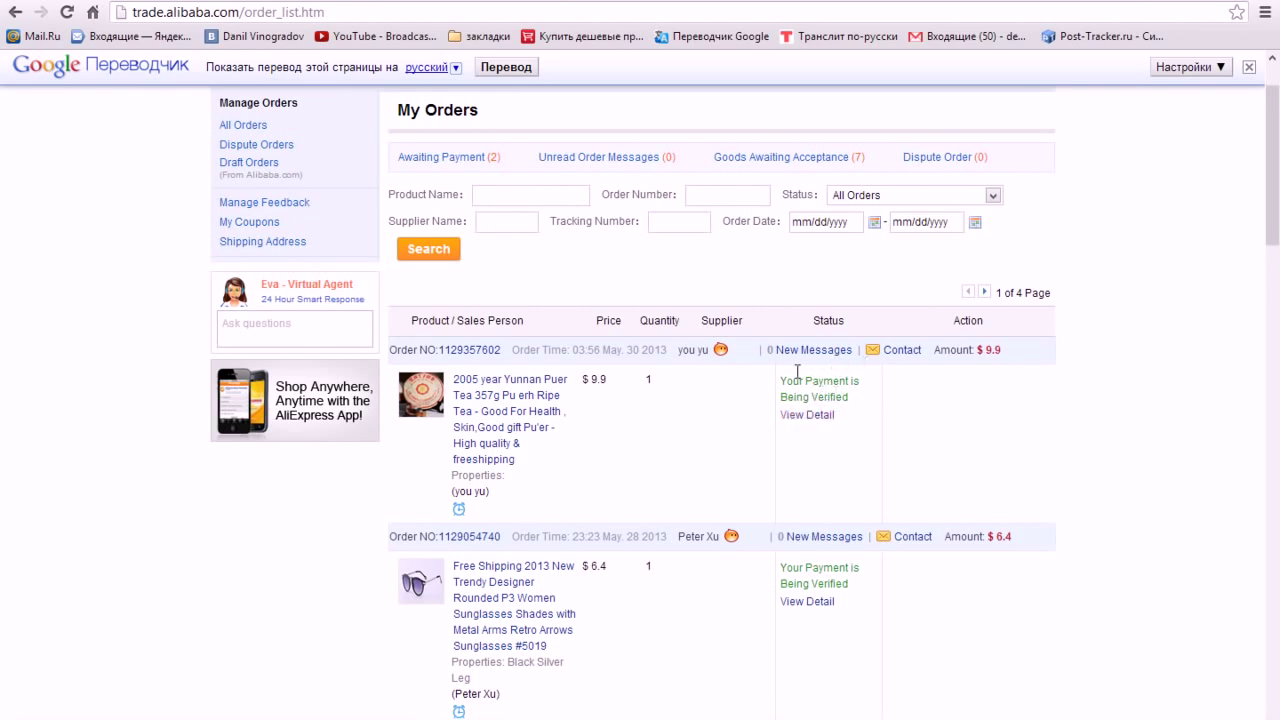
scroll(980, 424, "down", 1)
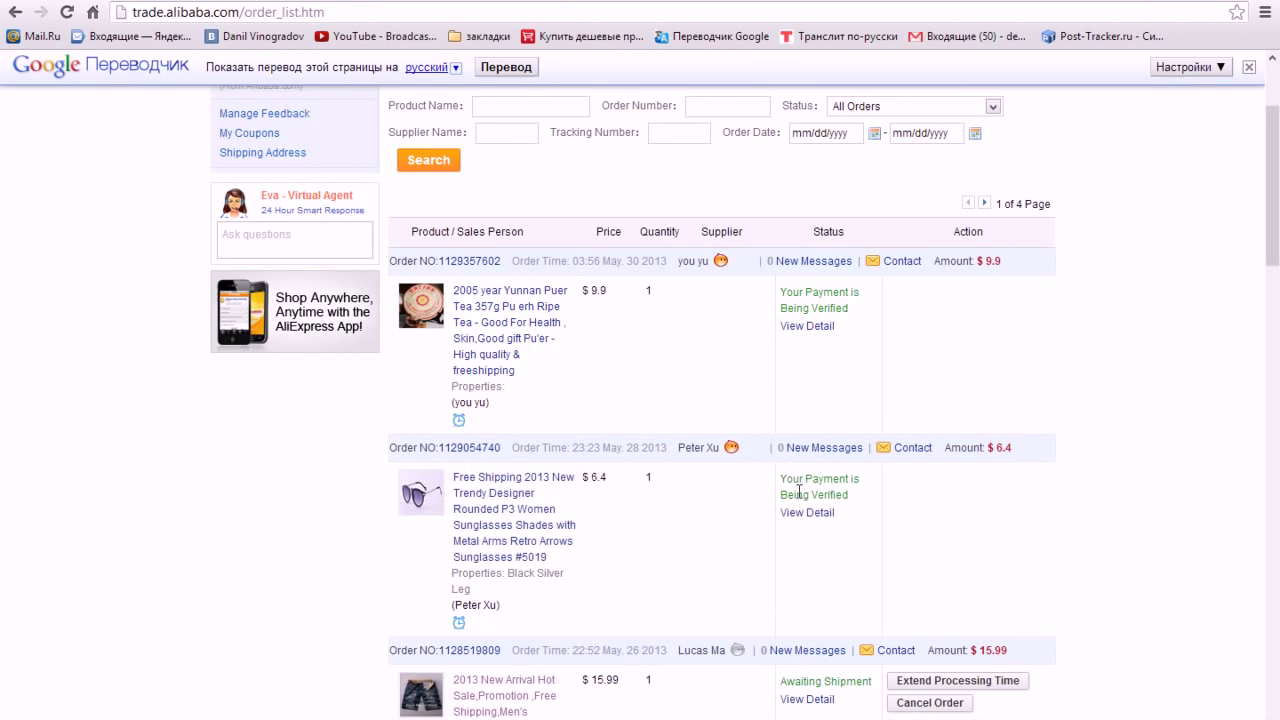
scroll(1103, 489, "down", 2)
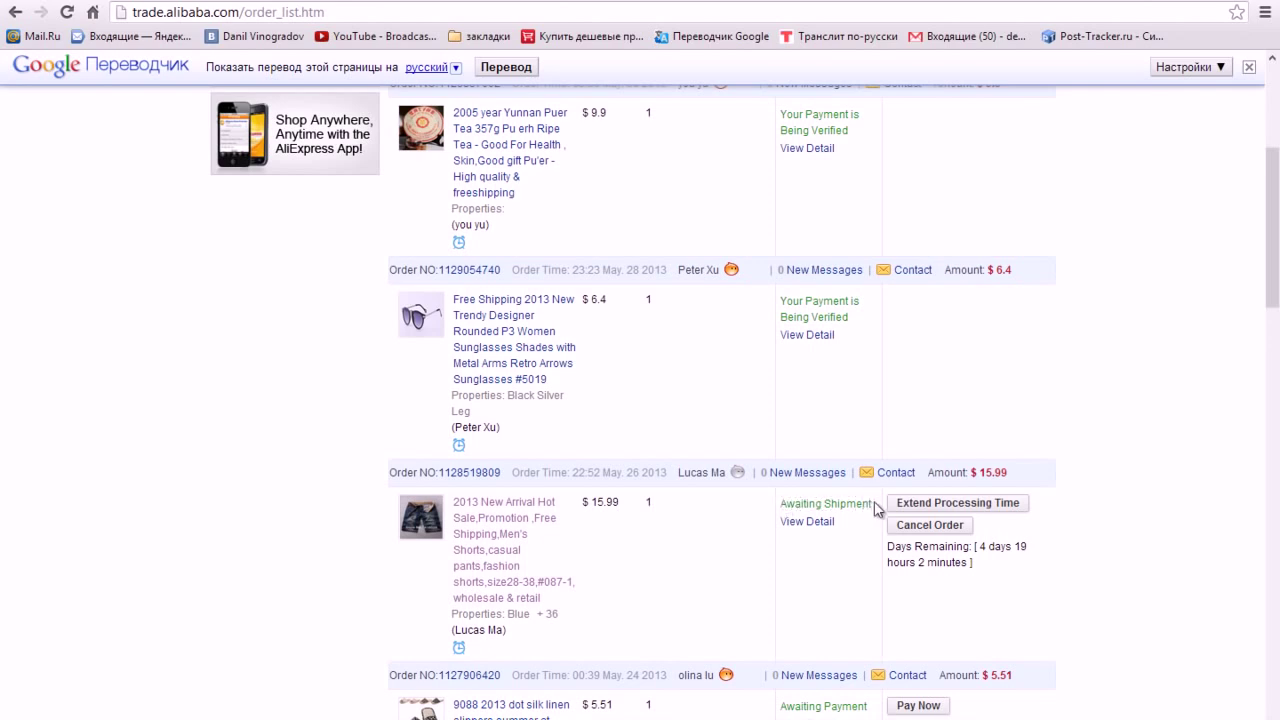
- View the shorts order's details, then return to the order list
left_click(828, 531)
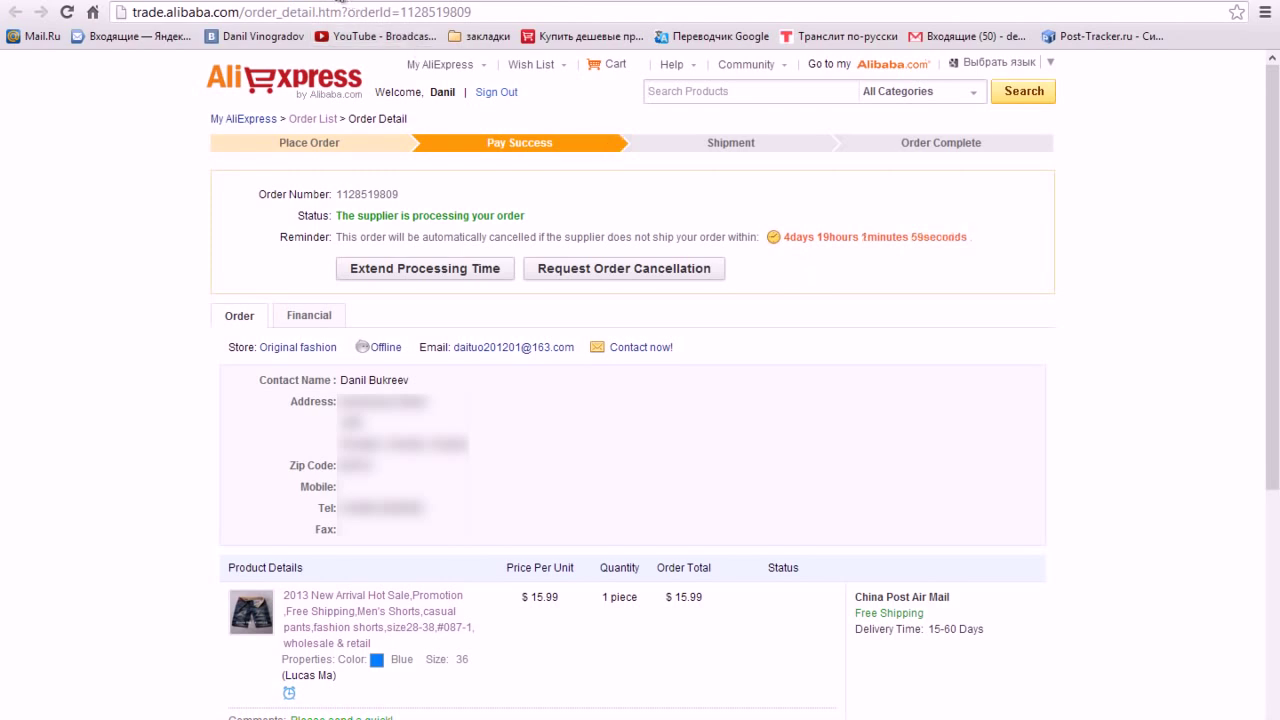
key("alt+Left")
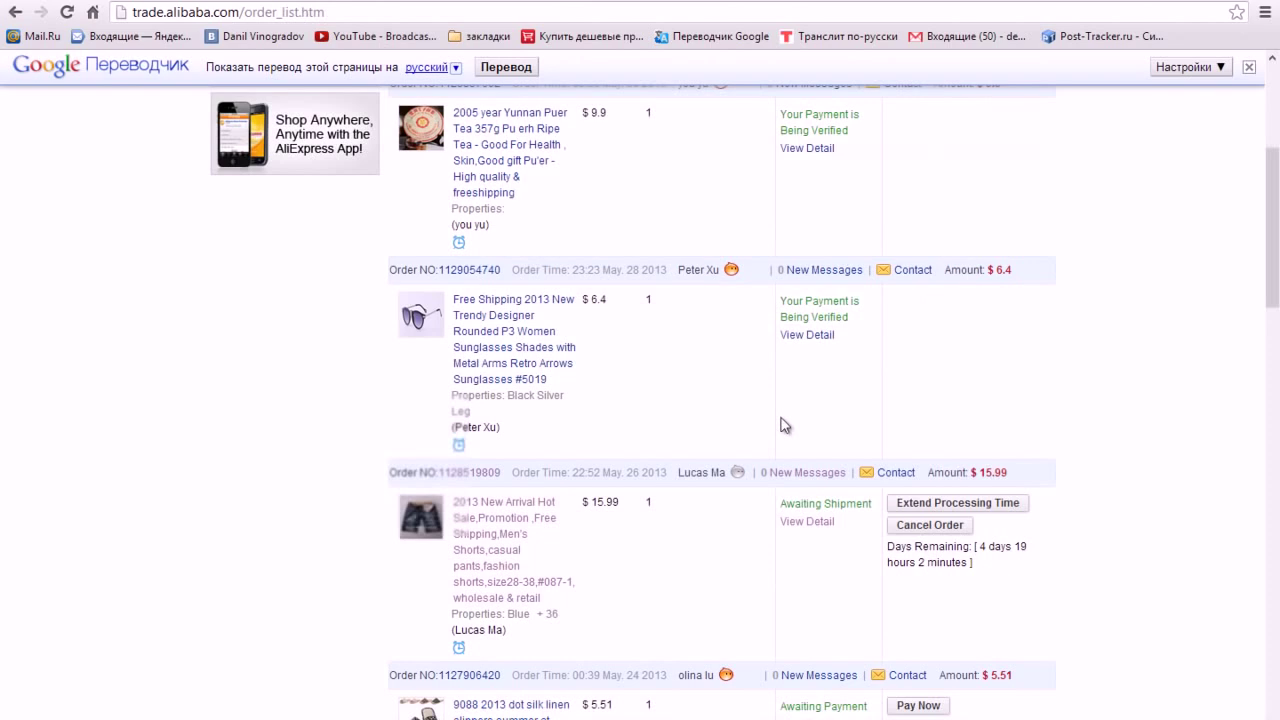
scroll(786, 450, "down", 1)
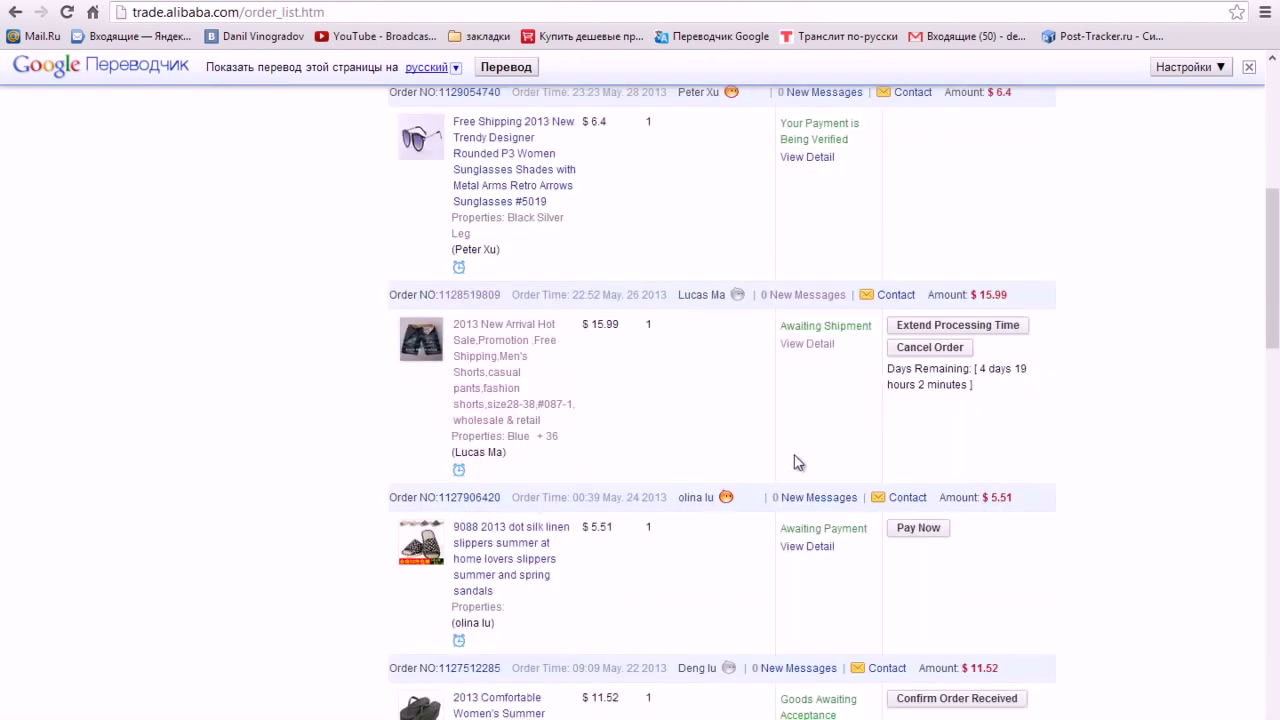
scroll(792, 456, "down", 4)
scroll(843, 508, "down", 3)
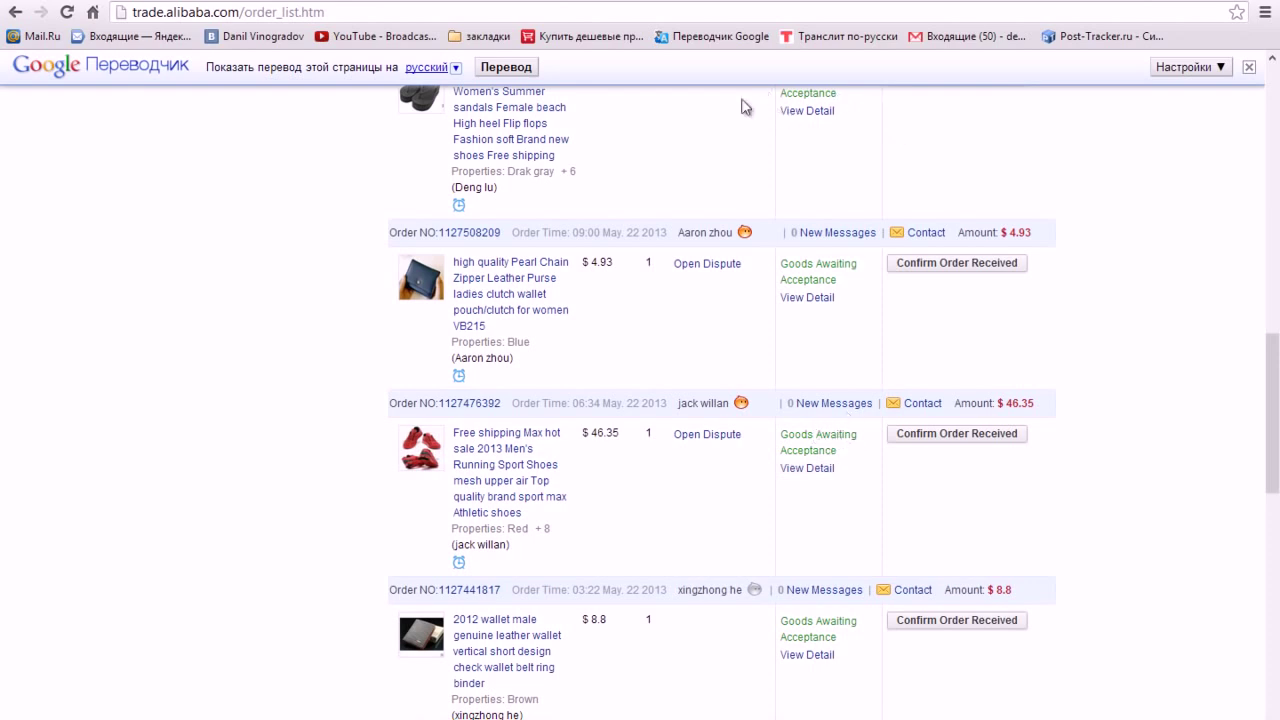
- Translate the order list into Russian and open the red running shoes order's details
left_click(492, 70)
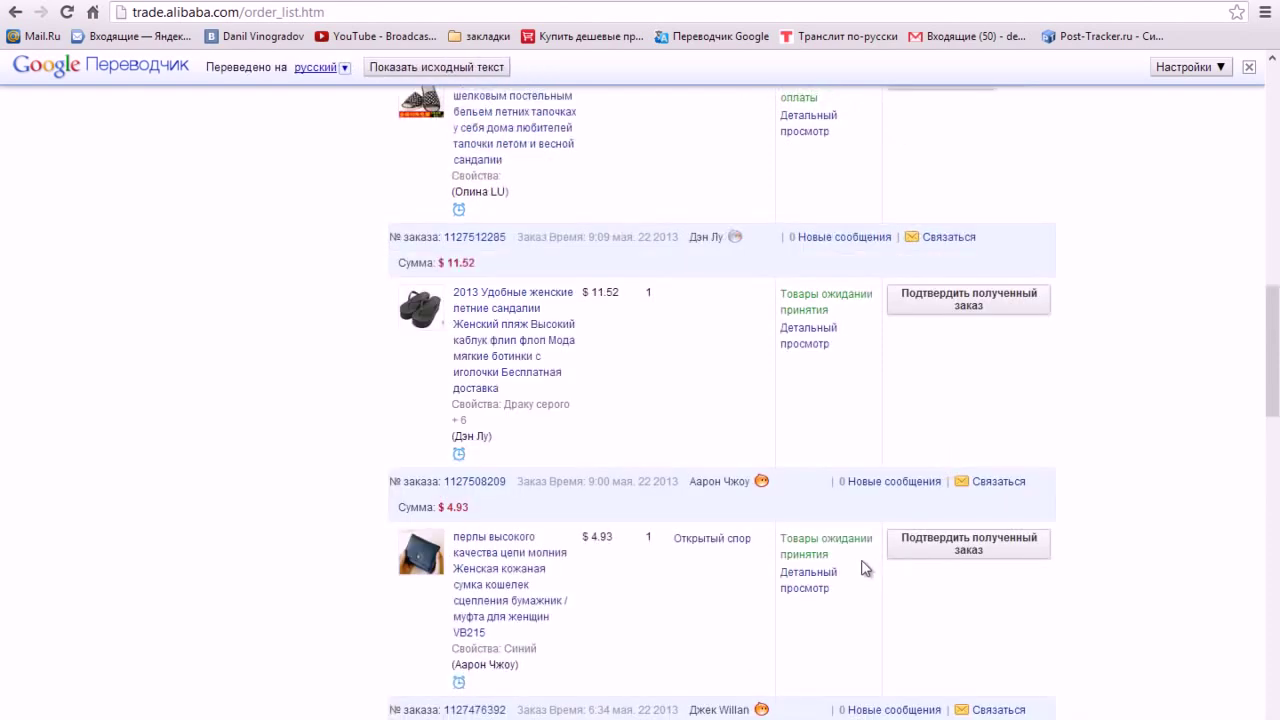
scroll(866, 565, "down", 4)
left_click(810, 455)
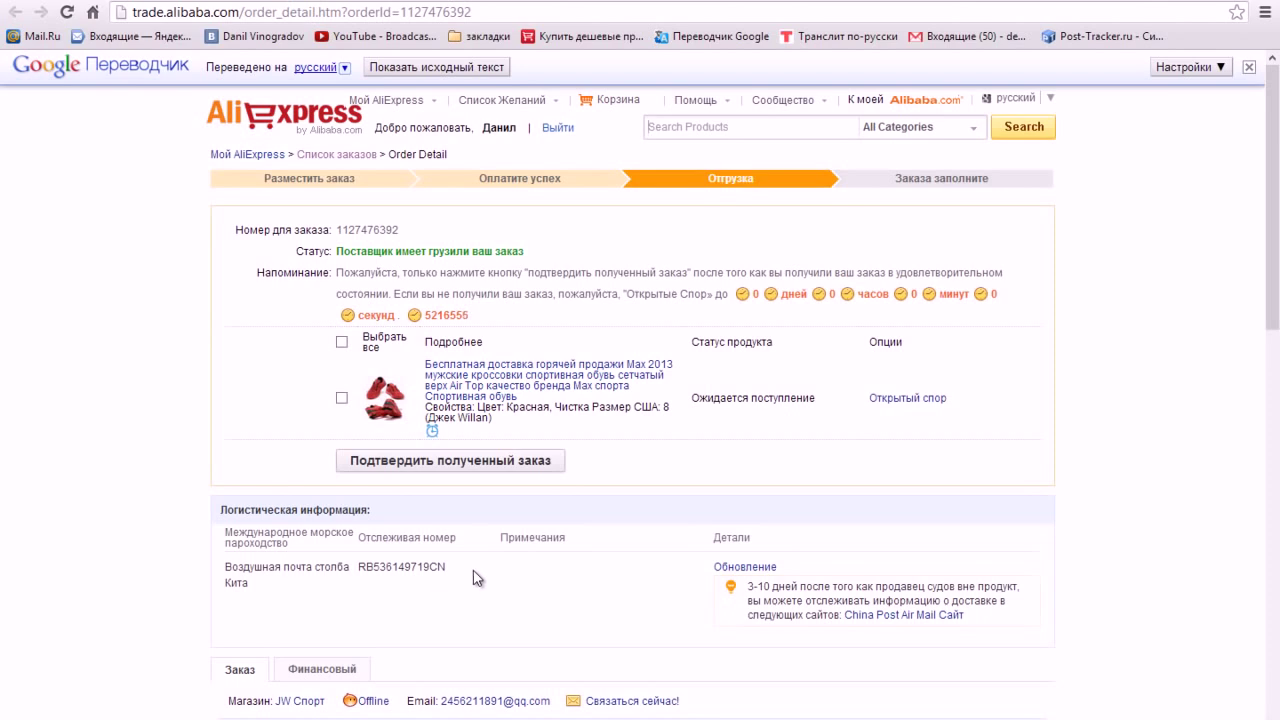
- Show the shoes order details in original English and check the roughly 52 days left on the countdown
left_click(447, 69)
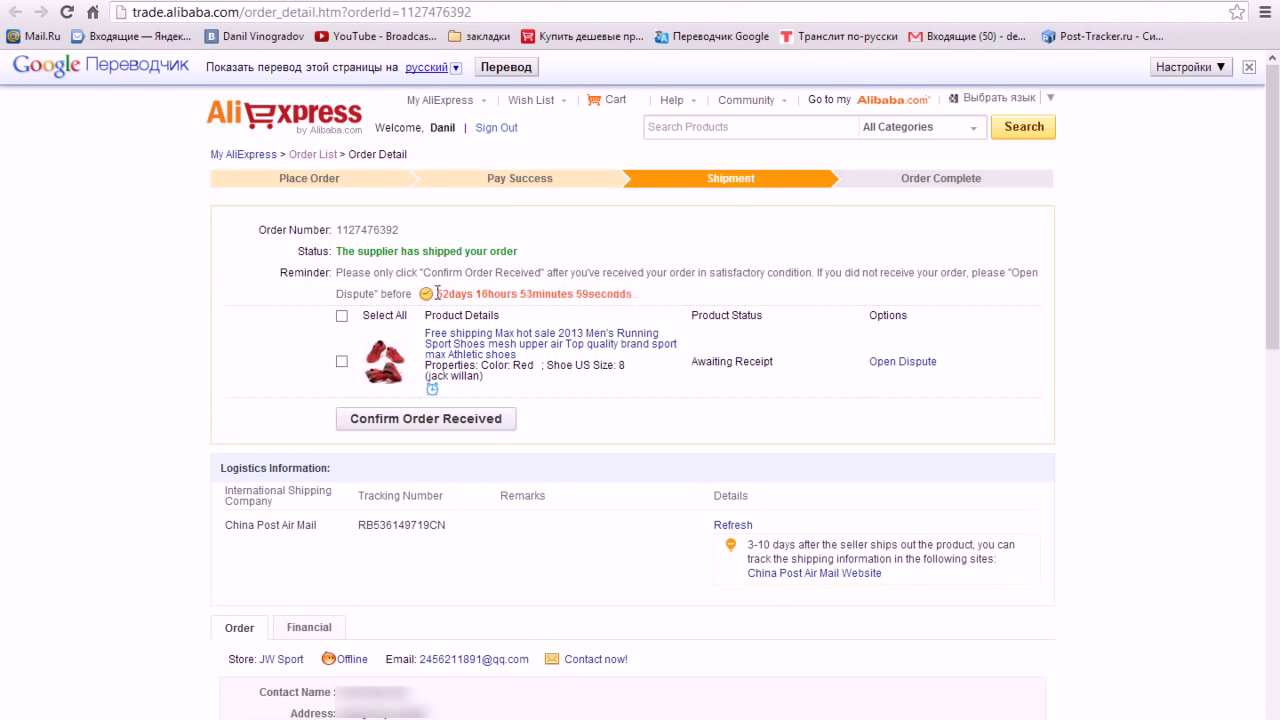
left_click_drag(440, 294, 482, 293)
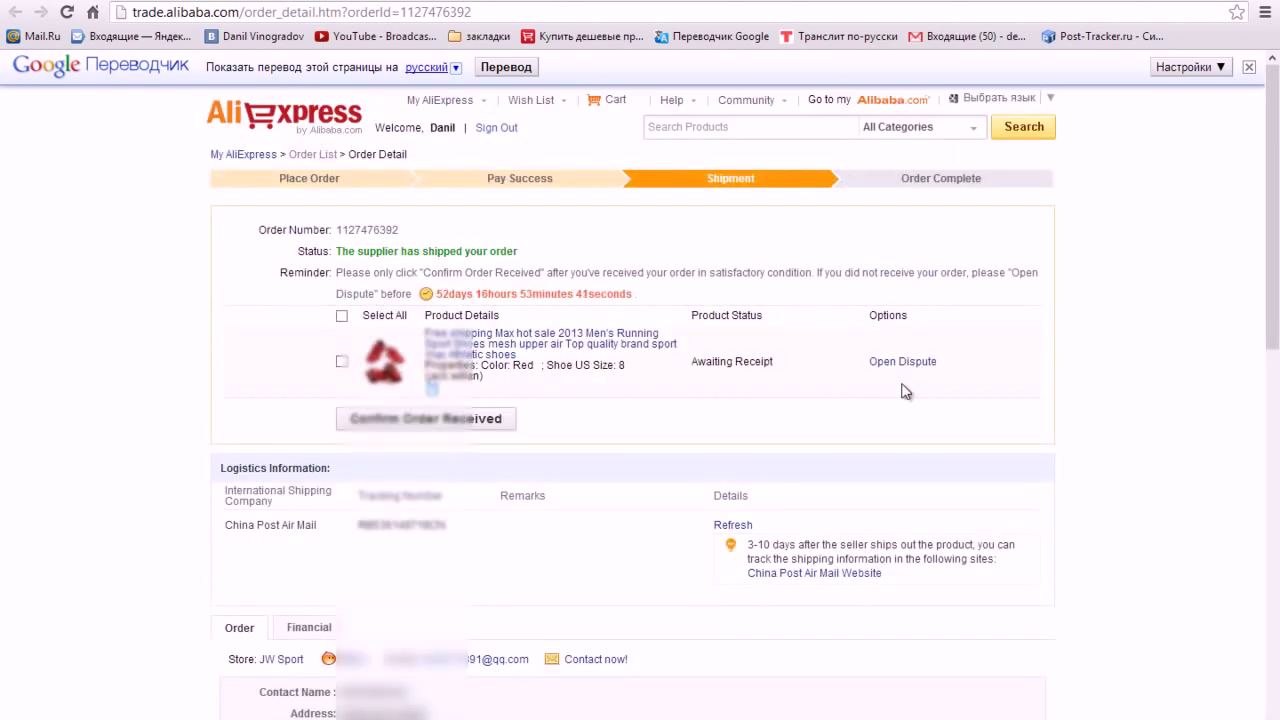
scroll(905, 391, "down", 3)
scroll(905, 391, "down", 3)
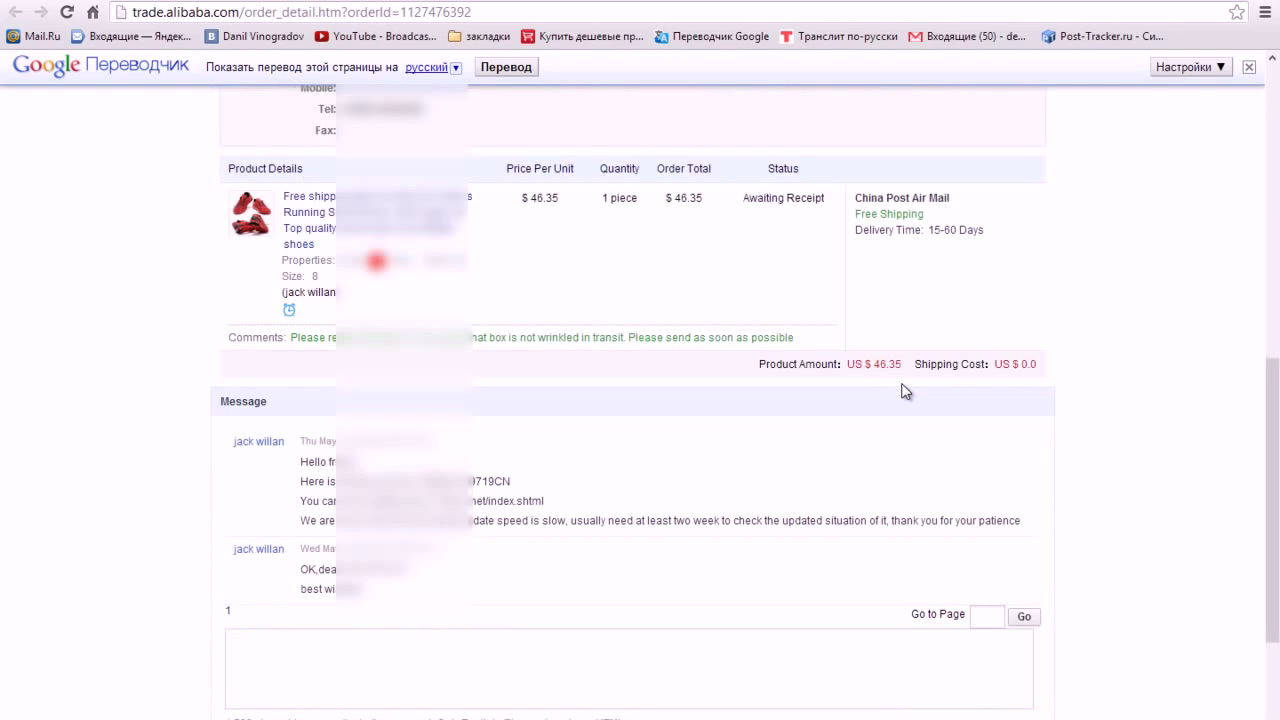
scroll(905, 391, "up", 4)
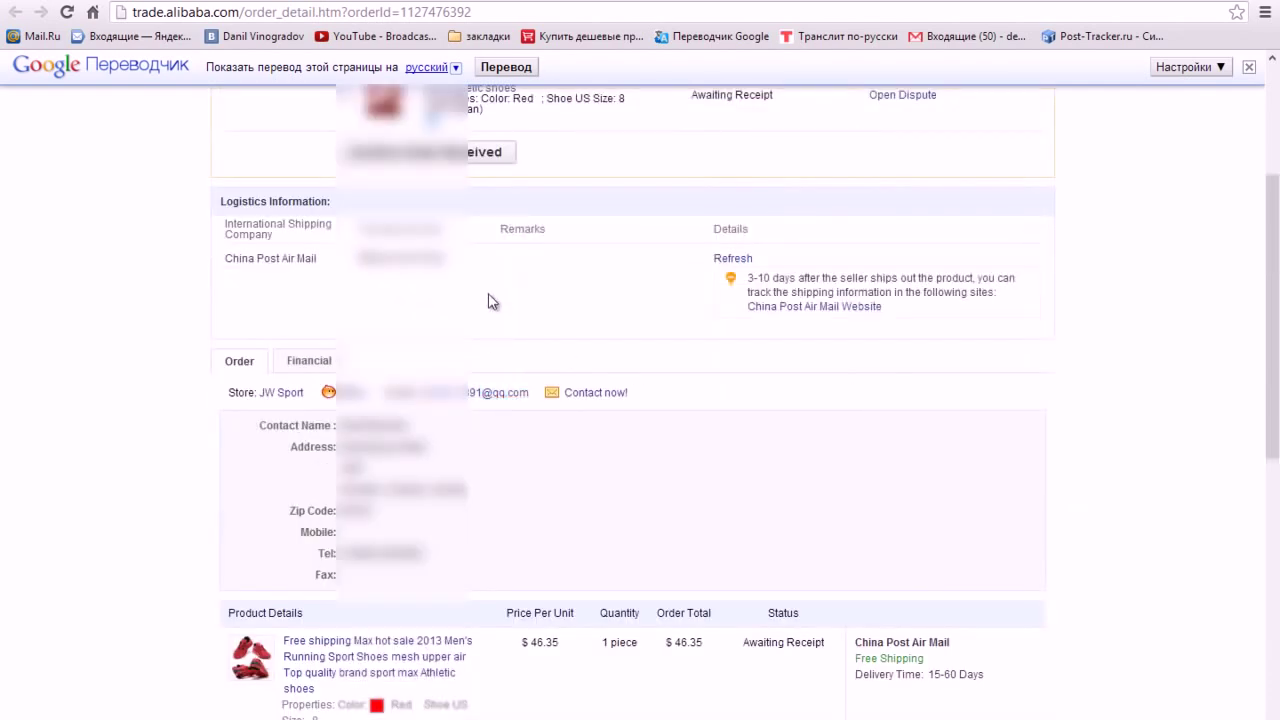
scroll(470, 266, "up", 3)
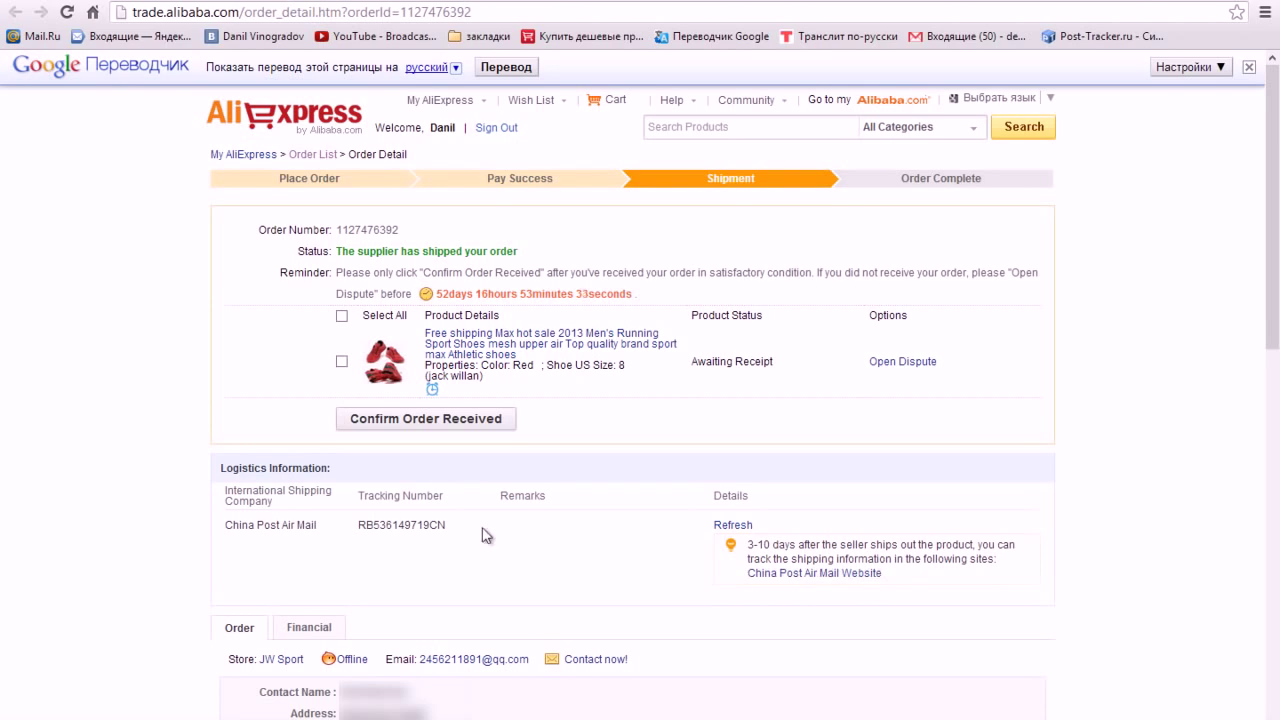
- Copy the shoes order's China Post tracking number and go to Post-Tracker.ru via its bookmark
left_click_drag(448, 525, 362, 528)
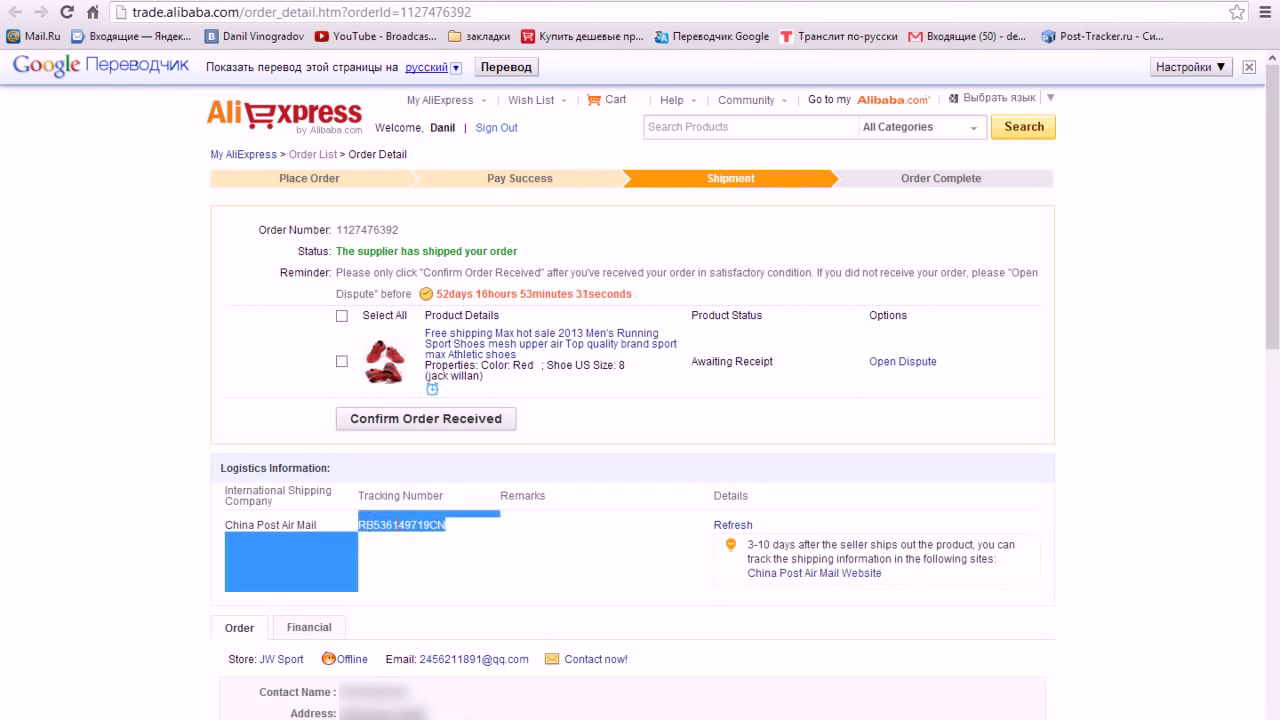
left_click(412, 524)
left_click_drag(441, 525, 362, 522)
right_click(362, 522)
left_click(380, 538)
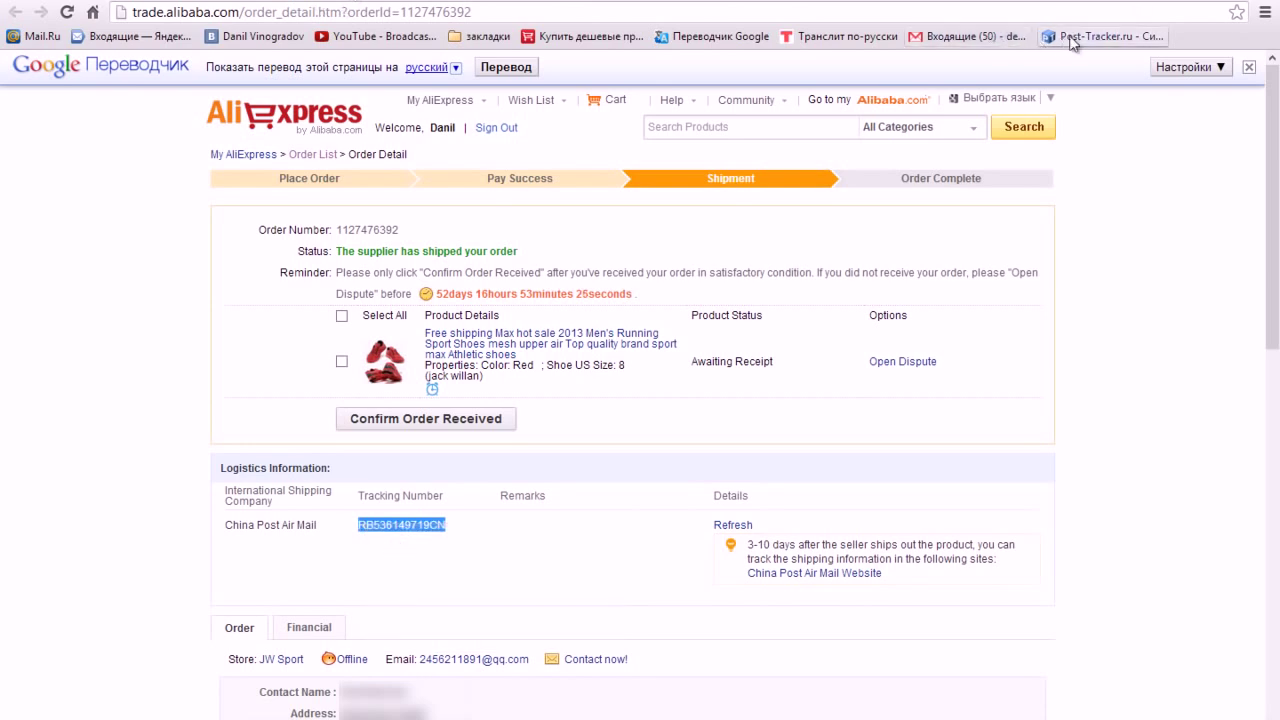
left_click(1102, 36)
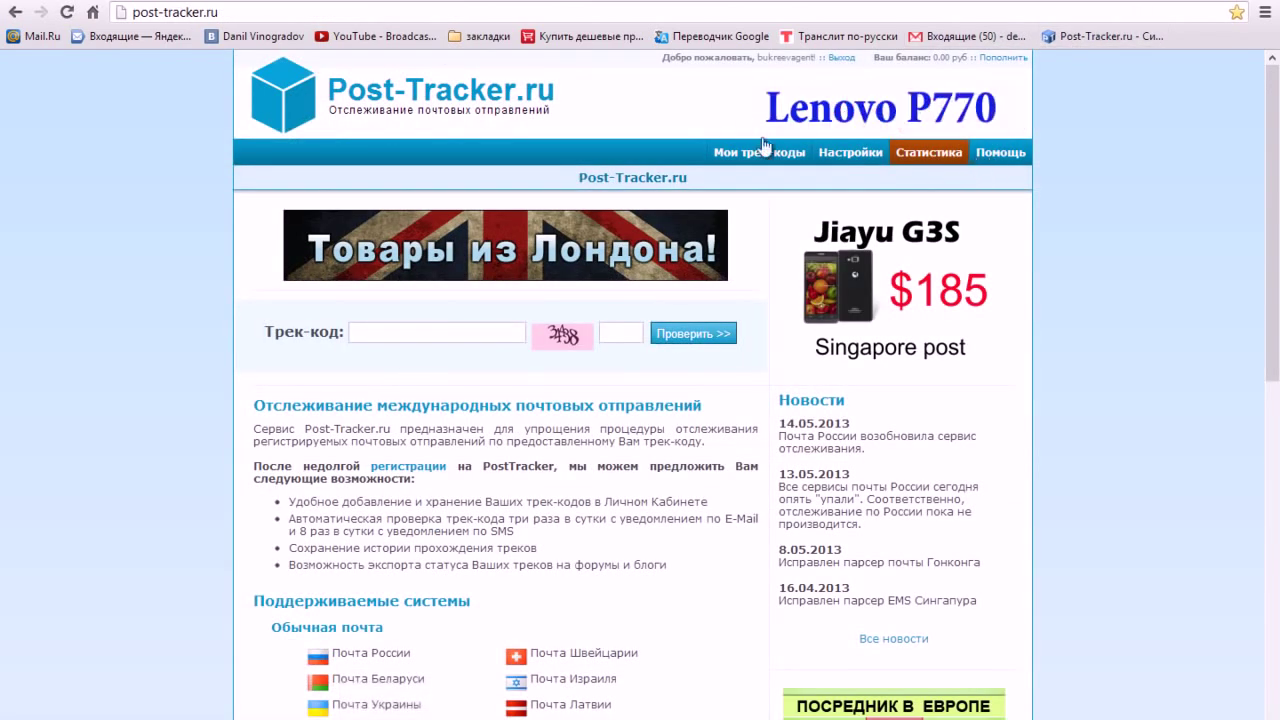
left_click(768, 152)
scroll(1180, 309, "down", 4)
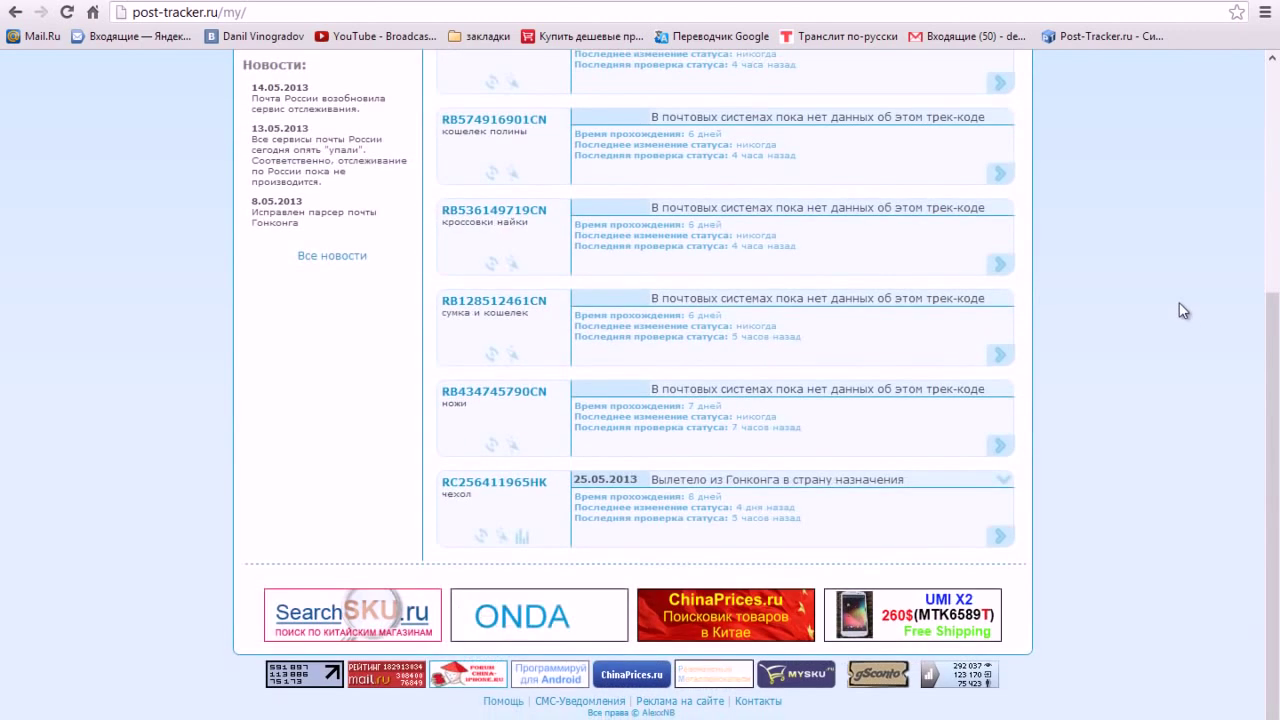
scroll(1180, 309, "up", 4)
left_click(384, 82)
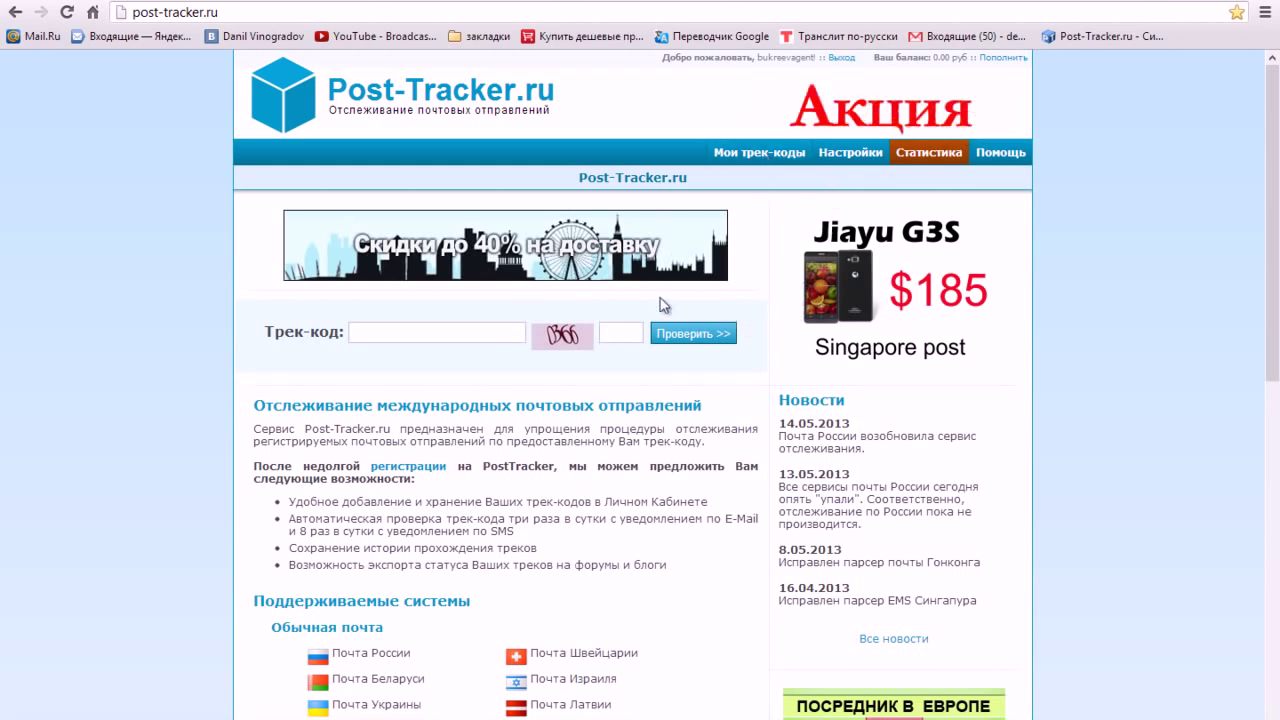
left_click(446, 103)
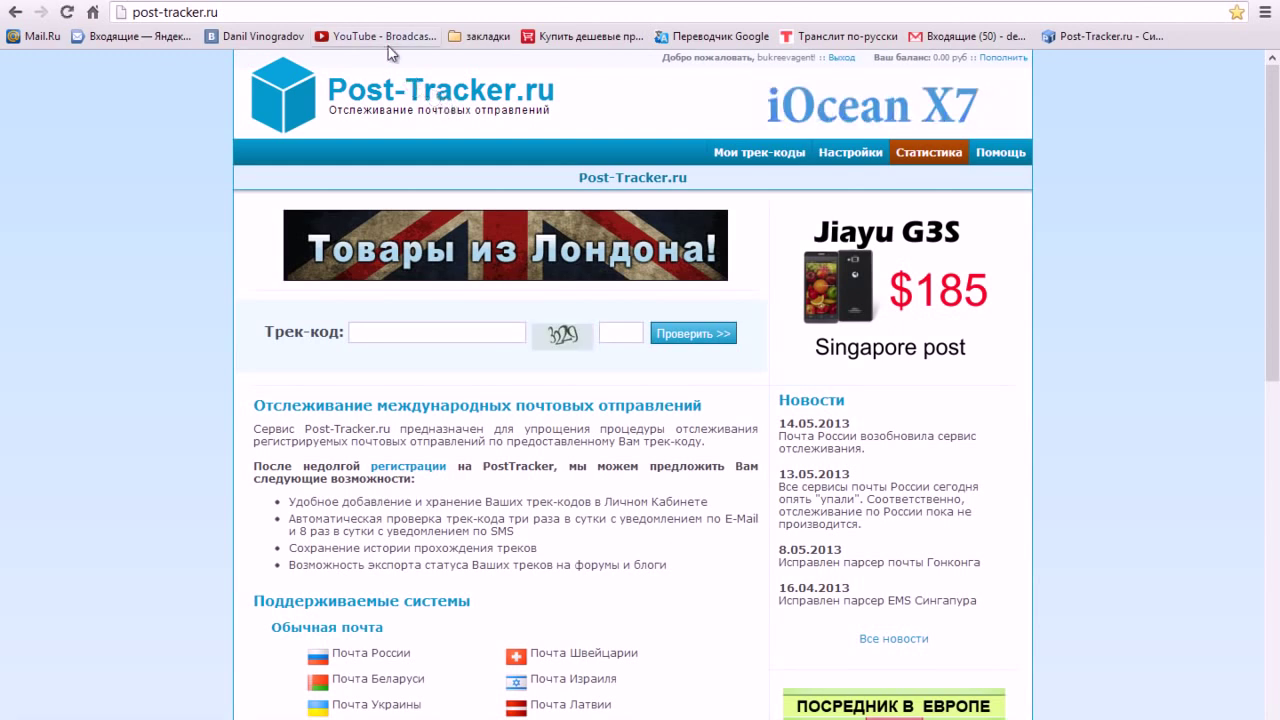